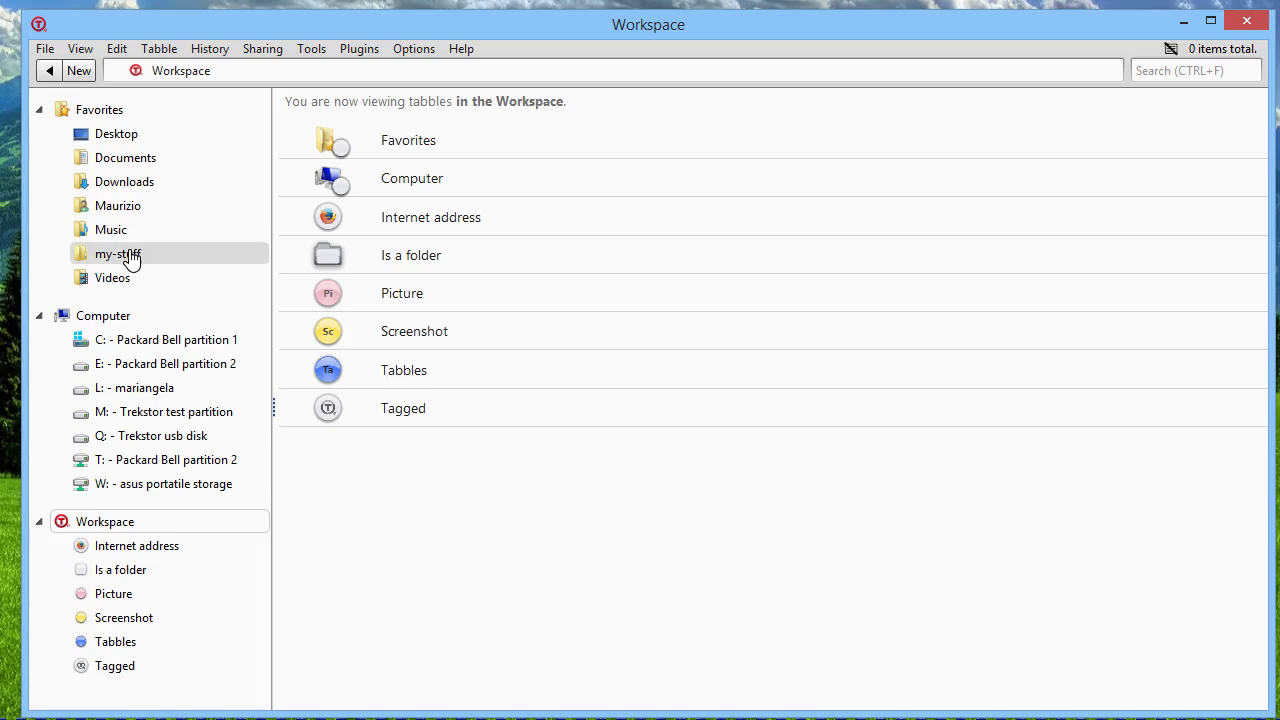
Step: Open the my-stuff favorite folder and tag all five of its files with the Screenshot tabble
left_click(130, 257)
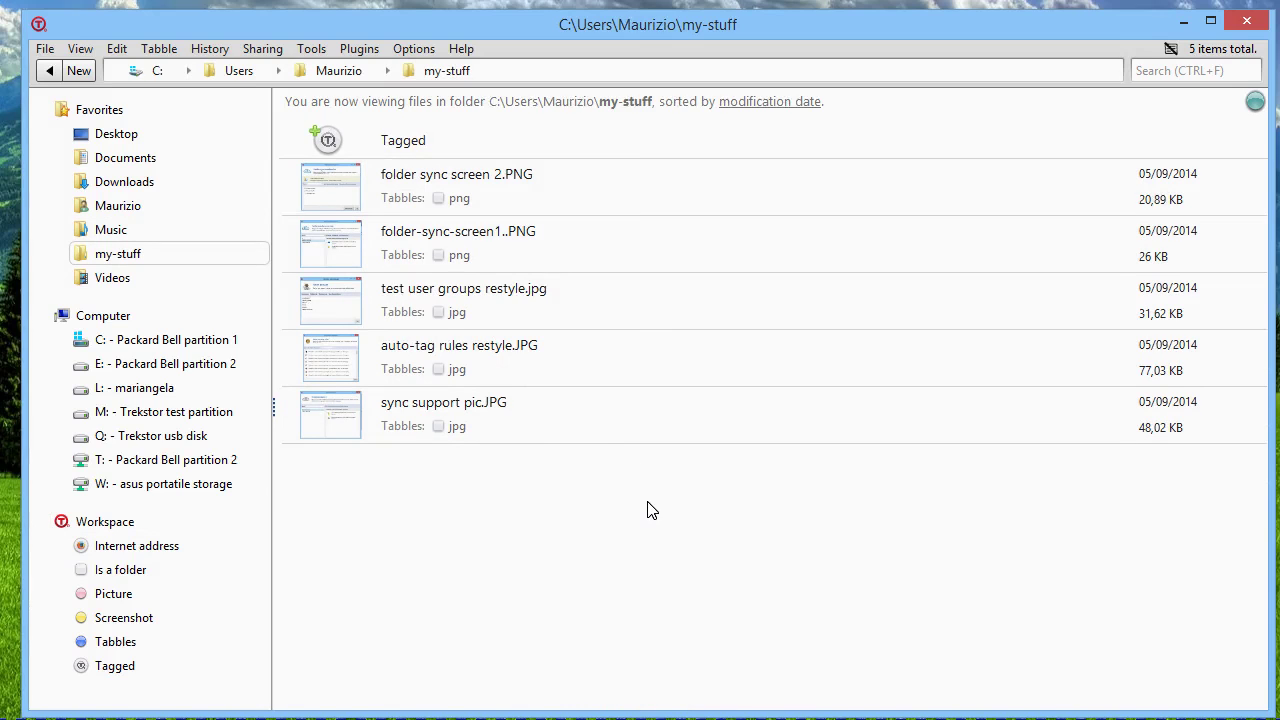
left_click_drag(632, 505, 462, 201)
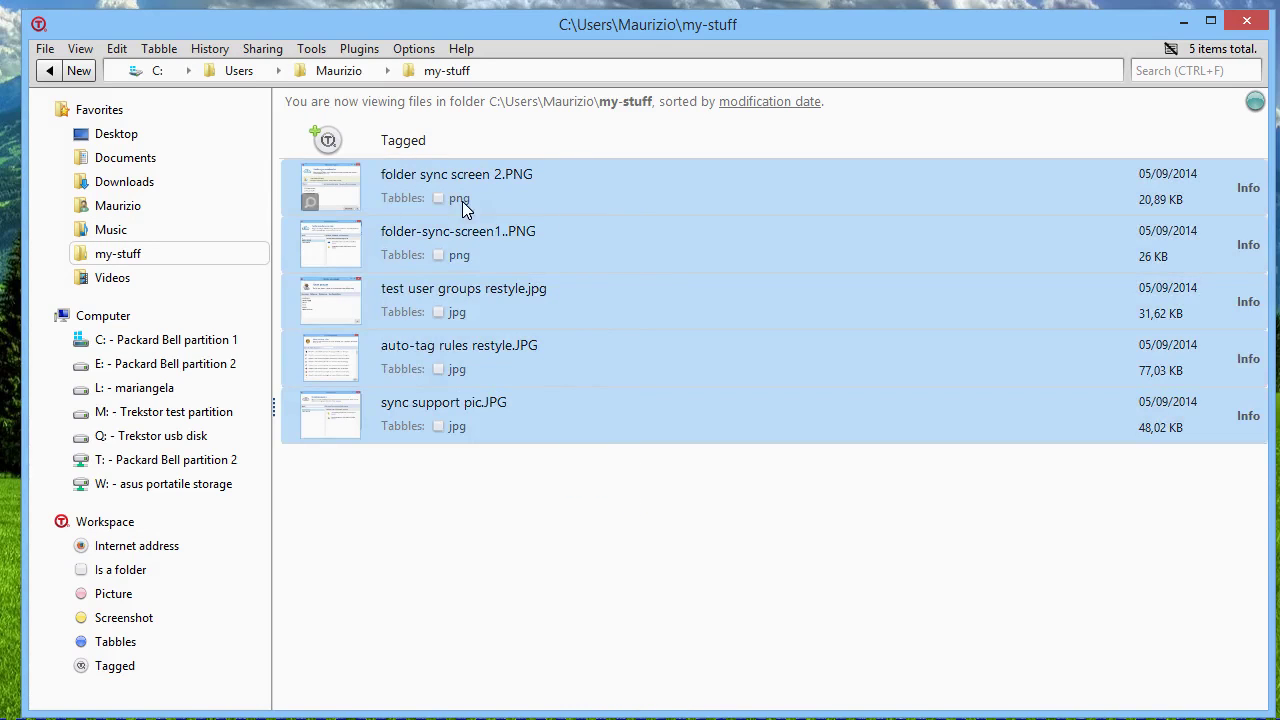
left_click_drag(348, 190, 126, 620)
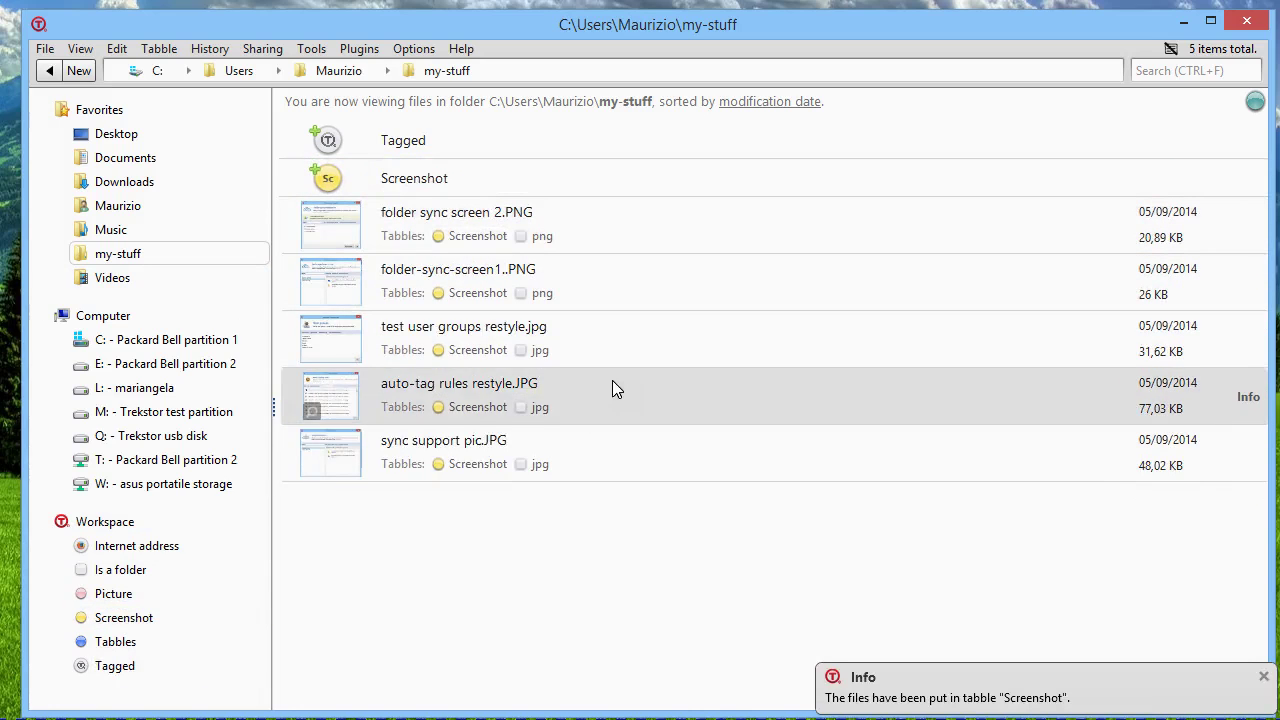
Step: Tag folder-sync-screen1..PNG, test user groups restyle.jpg and sync support pic.JPG with the Tabbles tabble
left_click(627, 289)
left_click(636, 340, "ctrl")
left_click(642, 465, "ctrl")
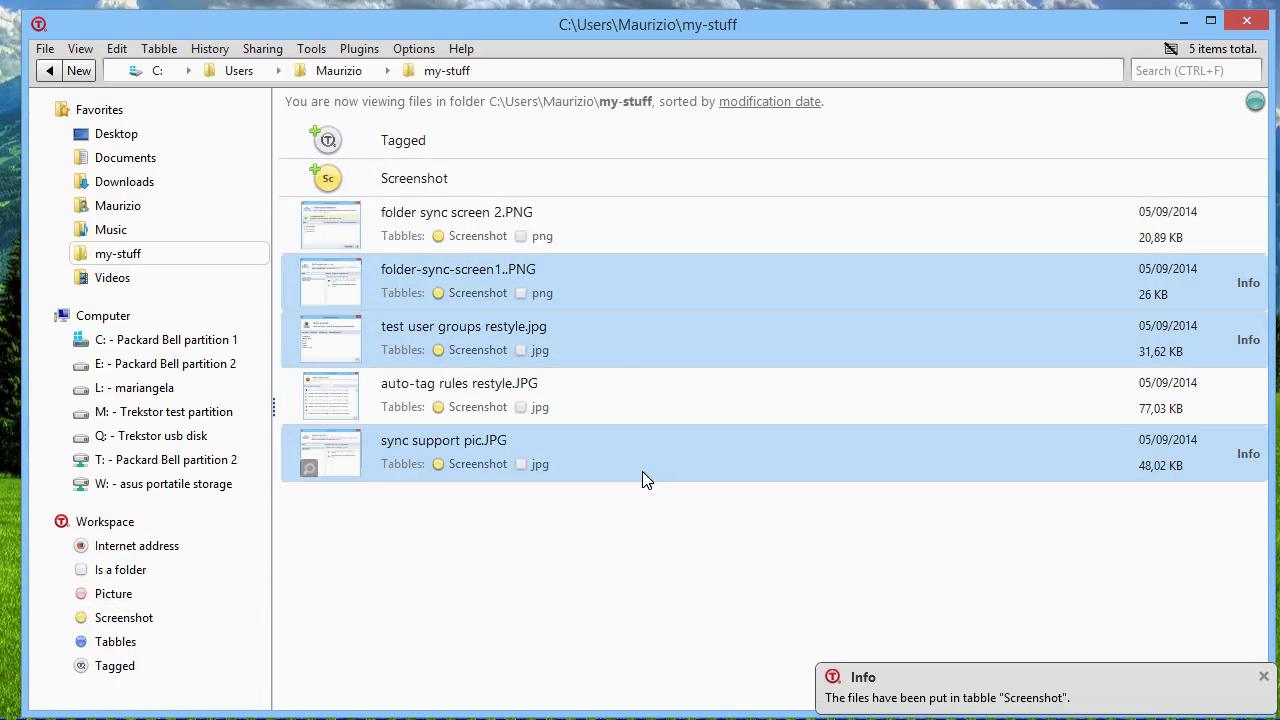
left_click_drag(376, 481, 126, 645)
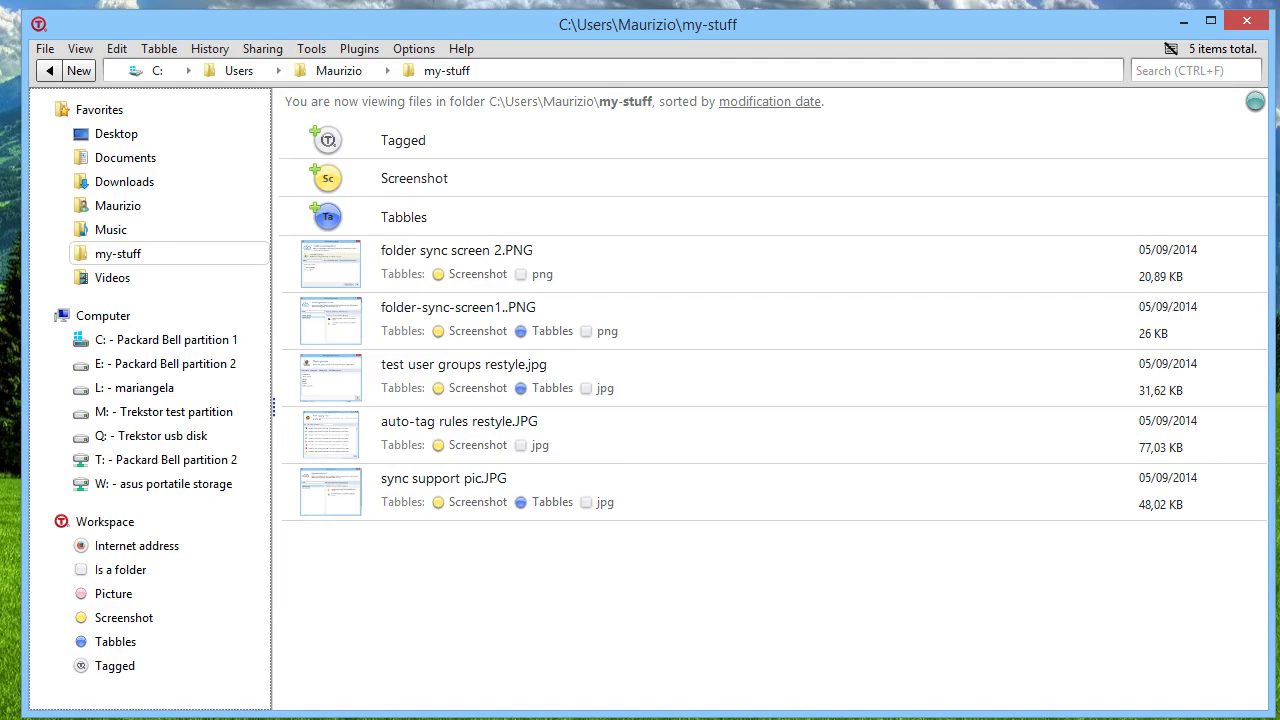
Step: Switch to File Explorer, create a folder named mirror on the DATA (E:) drive and open it
key("super+e")
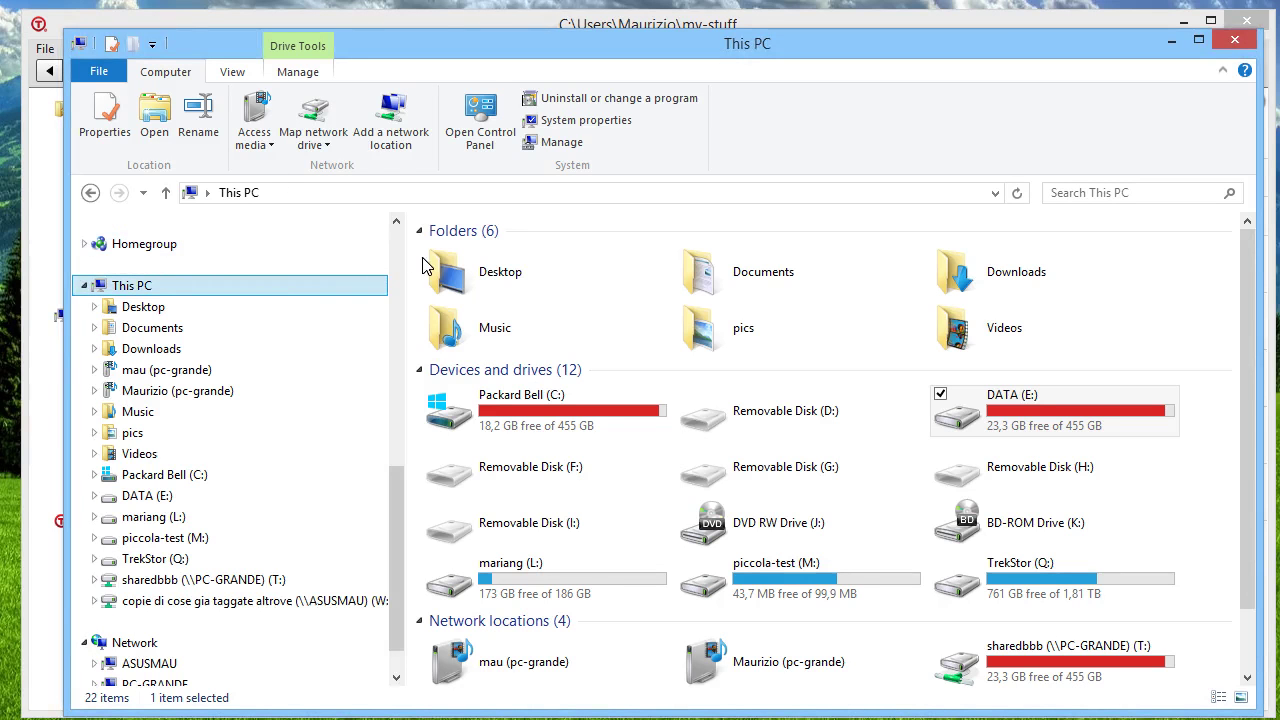
double_click(998, 403)
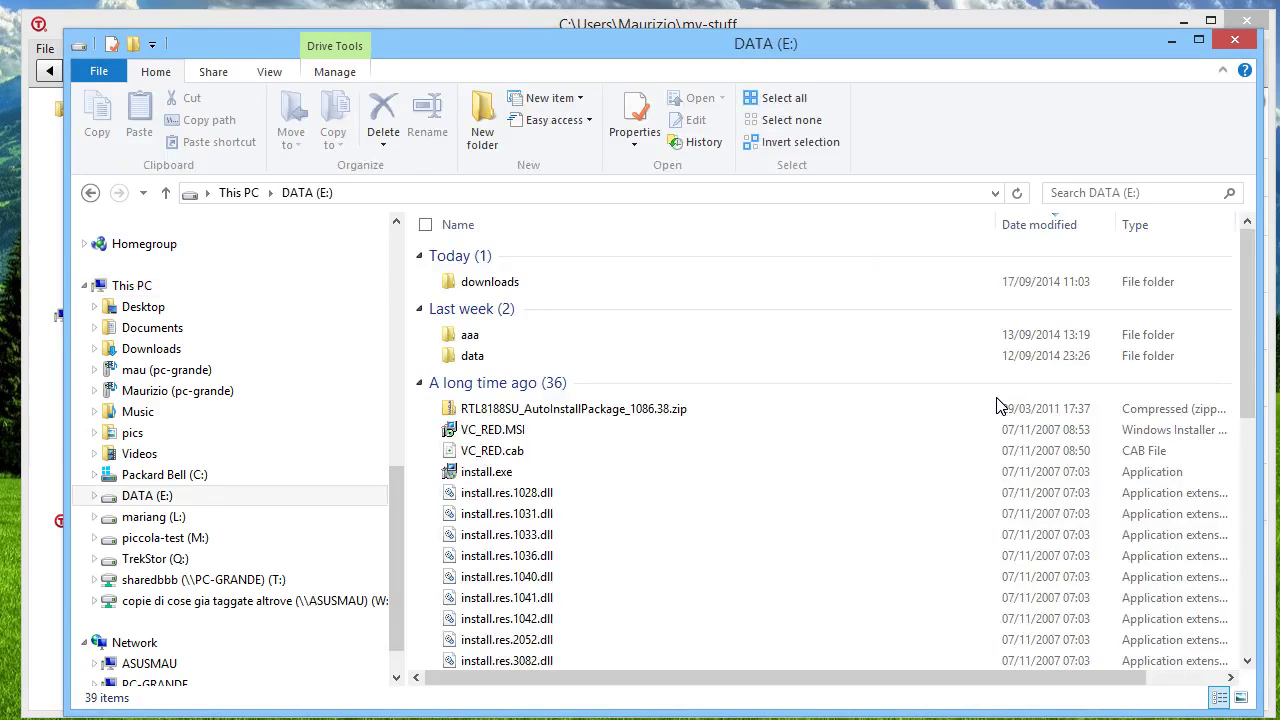
left_click(483, 122)
type("mirror")
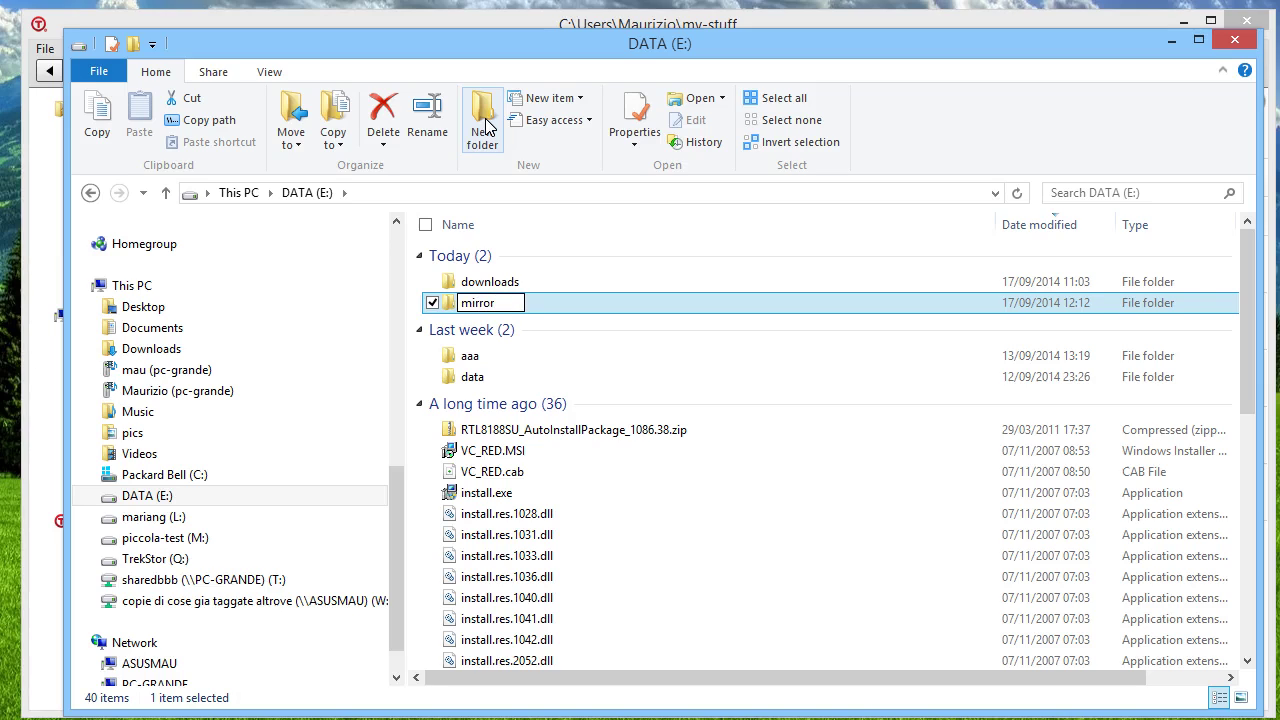
key("Return")
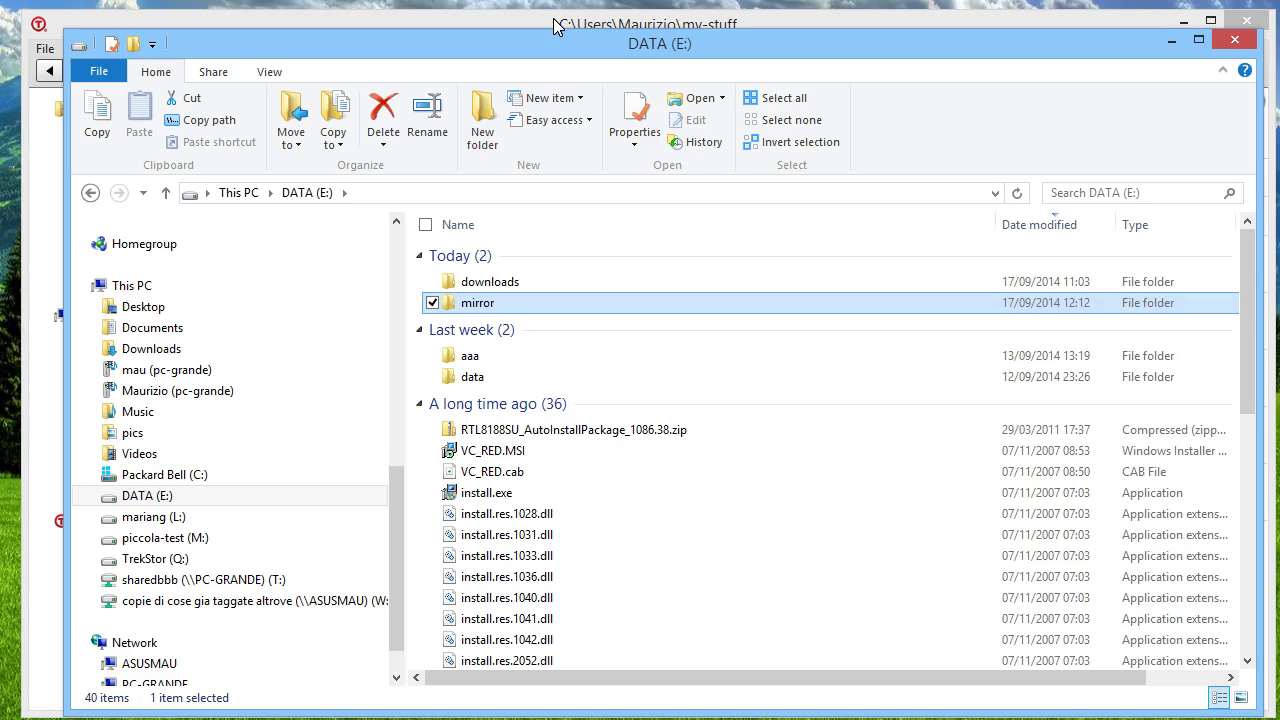
double_click(490, 305)
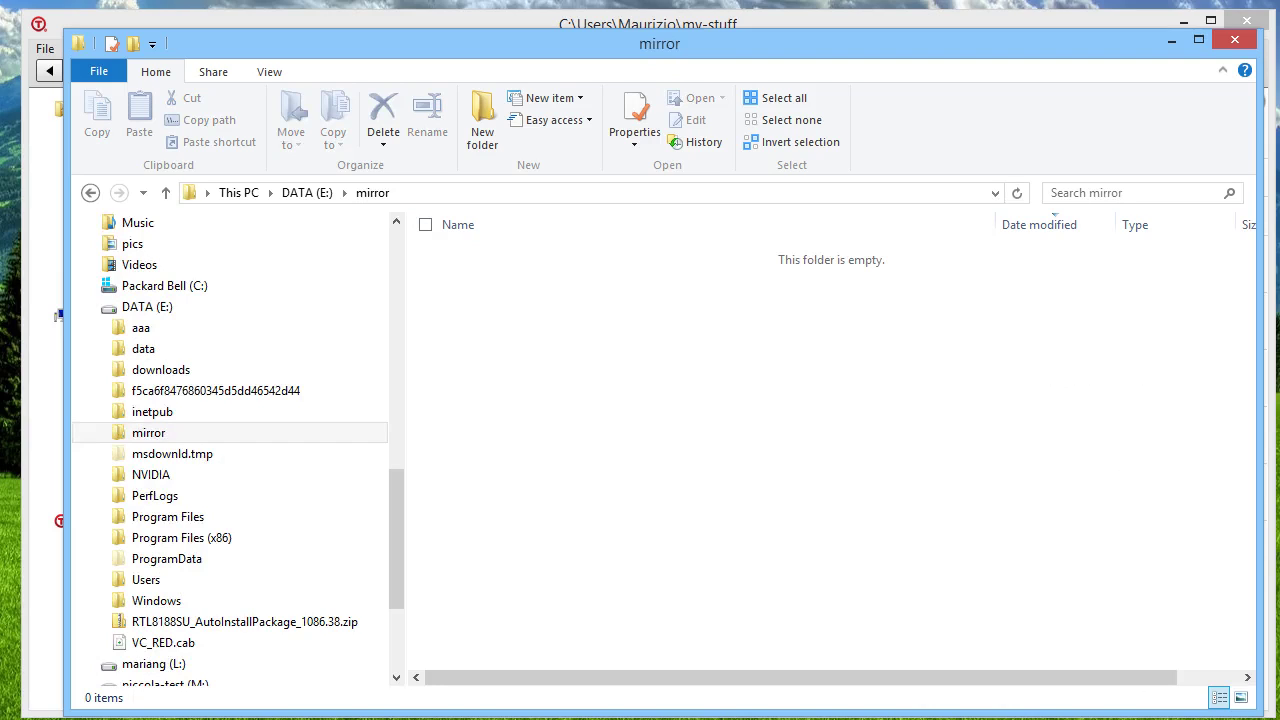
Step: Switch to FreeFileSync, compare my-stuff with E:\mirror and synchronize them, then minimize the program
key("alt+Tab")
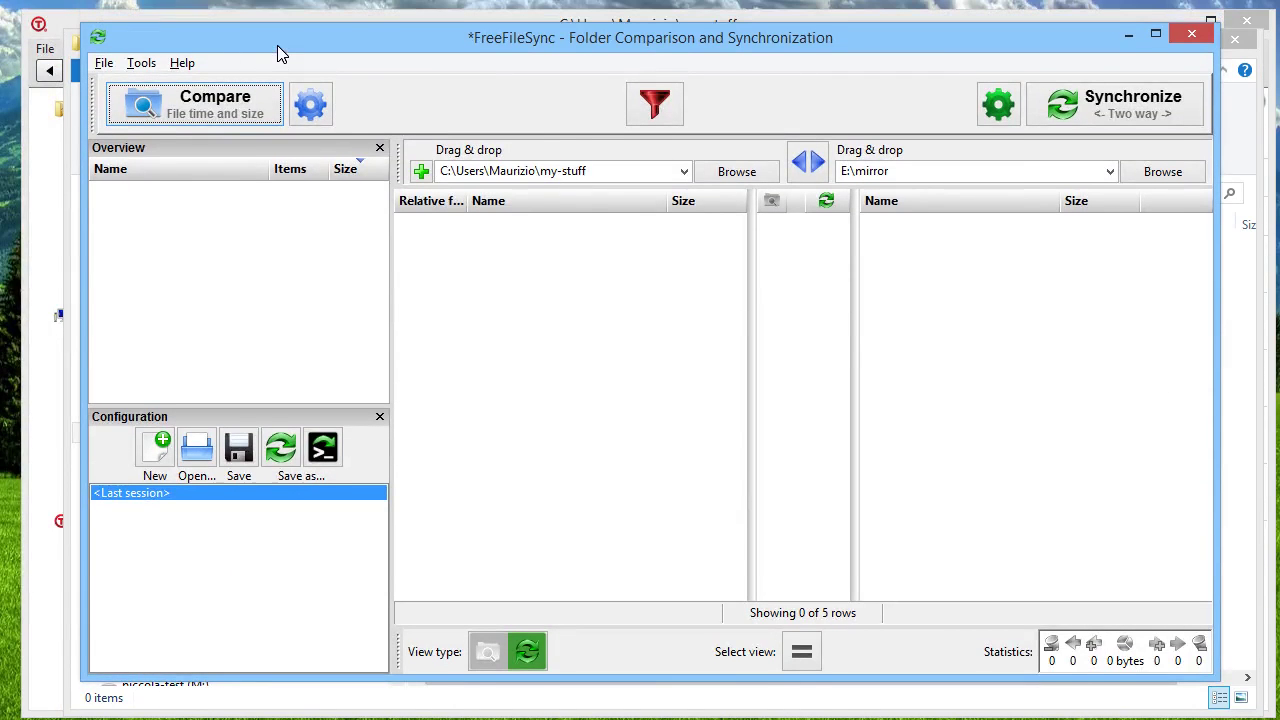
left_click_drag(277, 45, 278, 55)
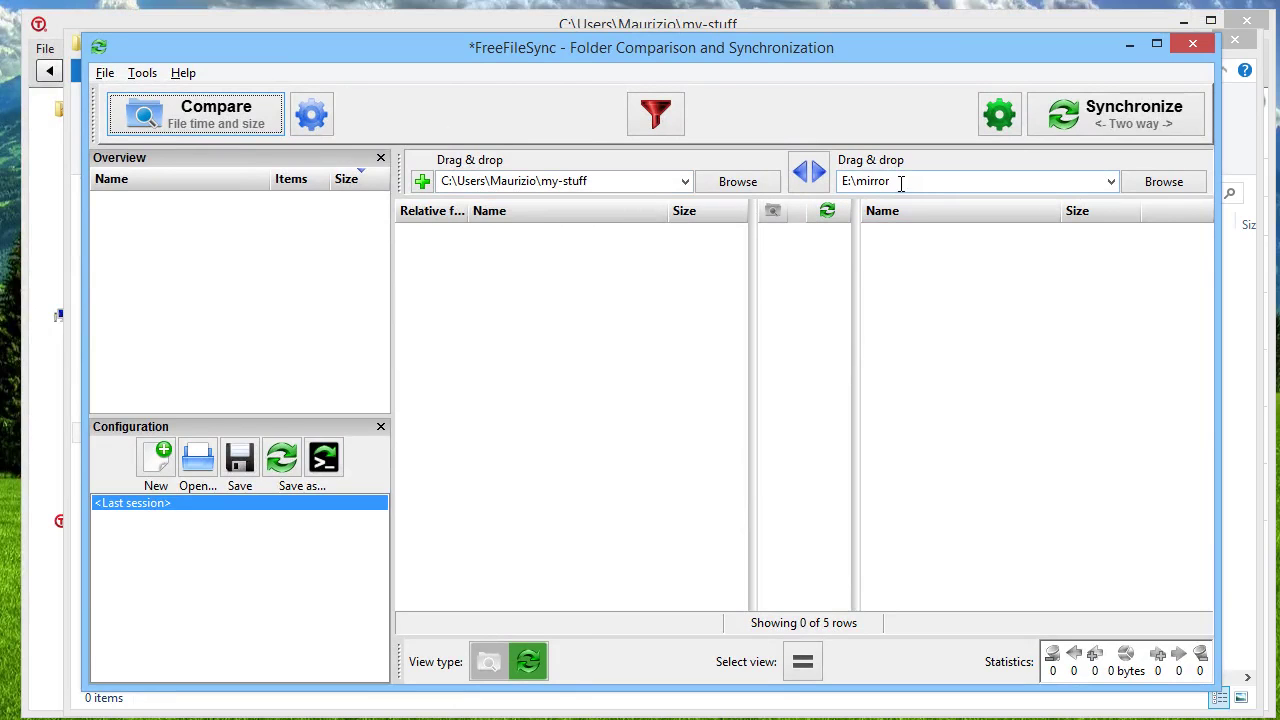
left_click(224, 118)
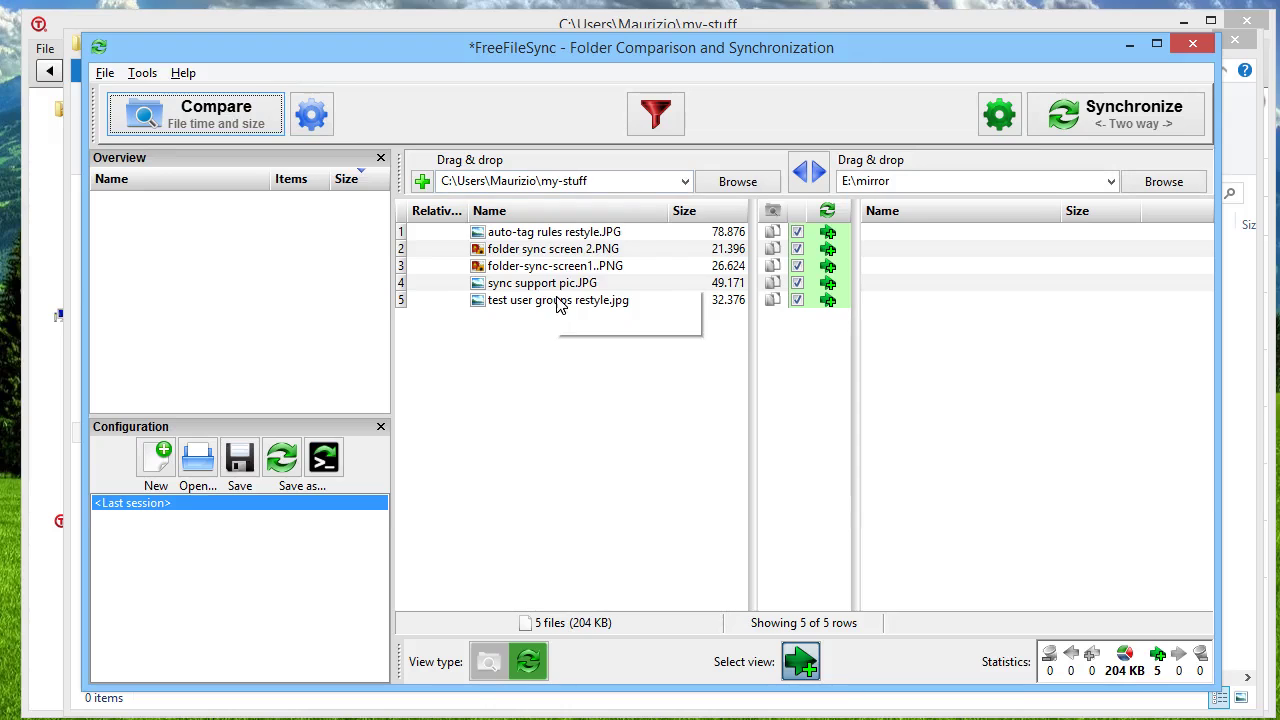
left_click(1079, 129)
left_click(576, 490)
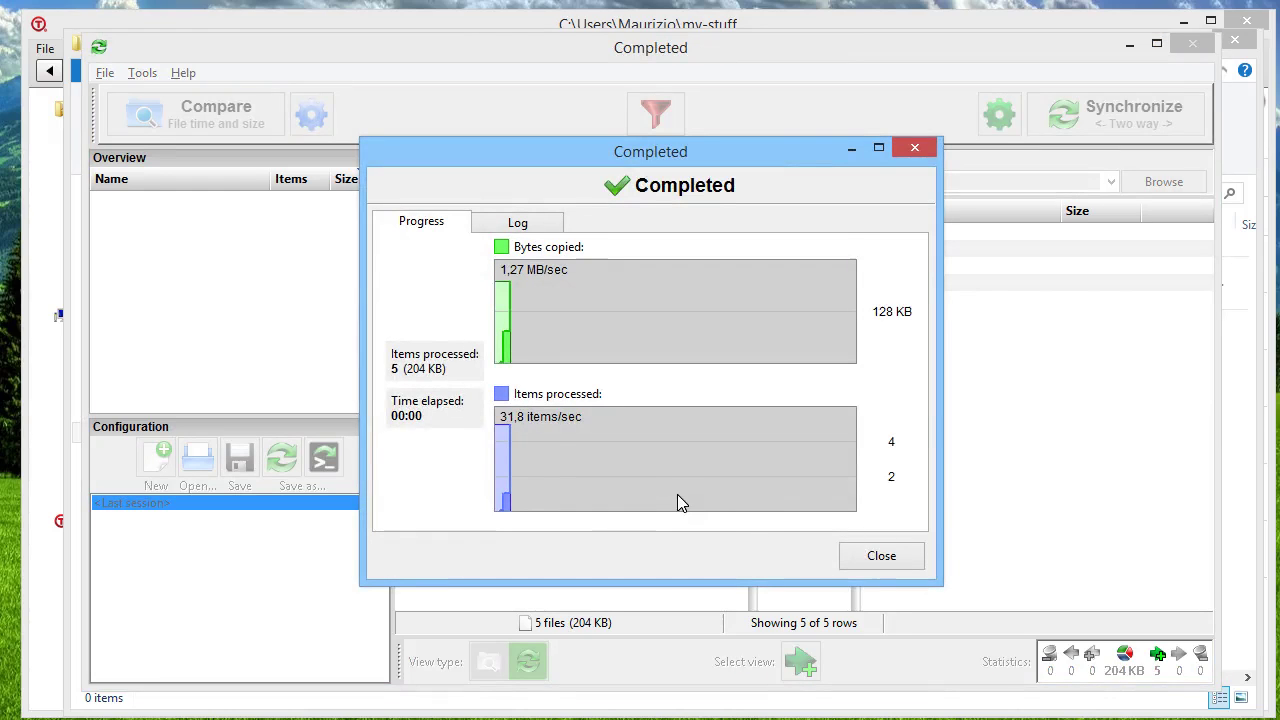
left_click(881, 557)
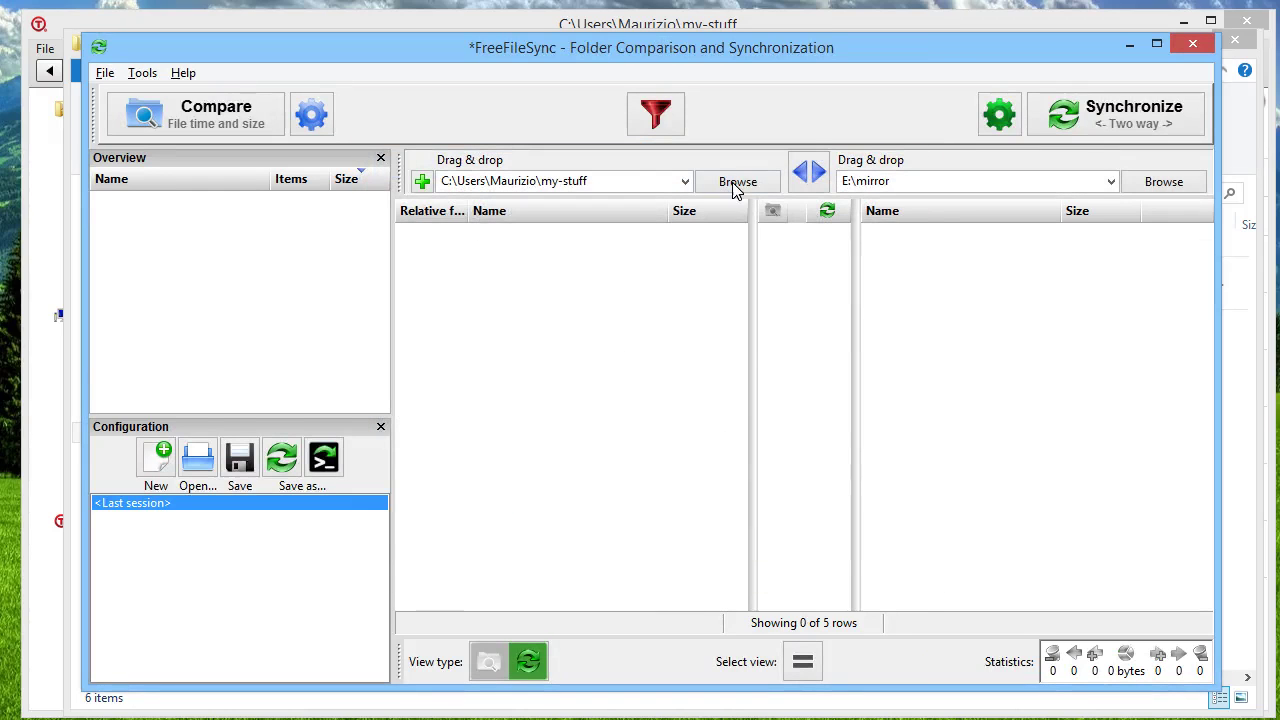
left_click(1122, 50)
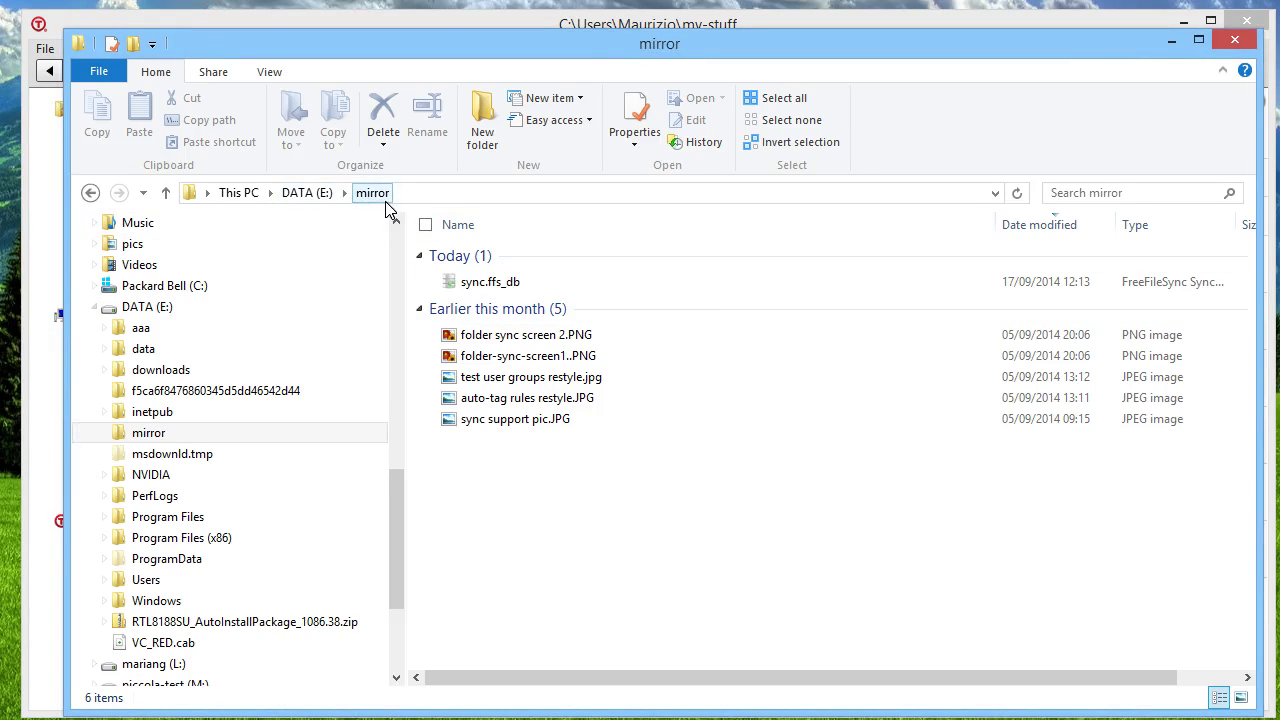
Step: Switch back to Tabbles and compare the tags of the files in E:\mirror with those in my-stuff
left_click(710, 30)
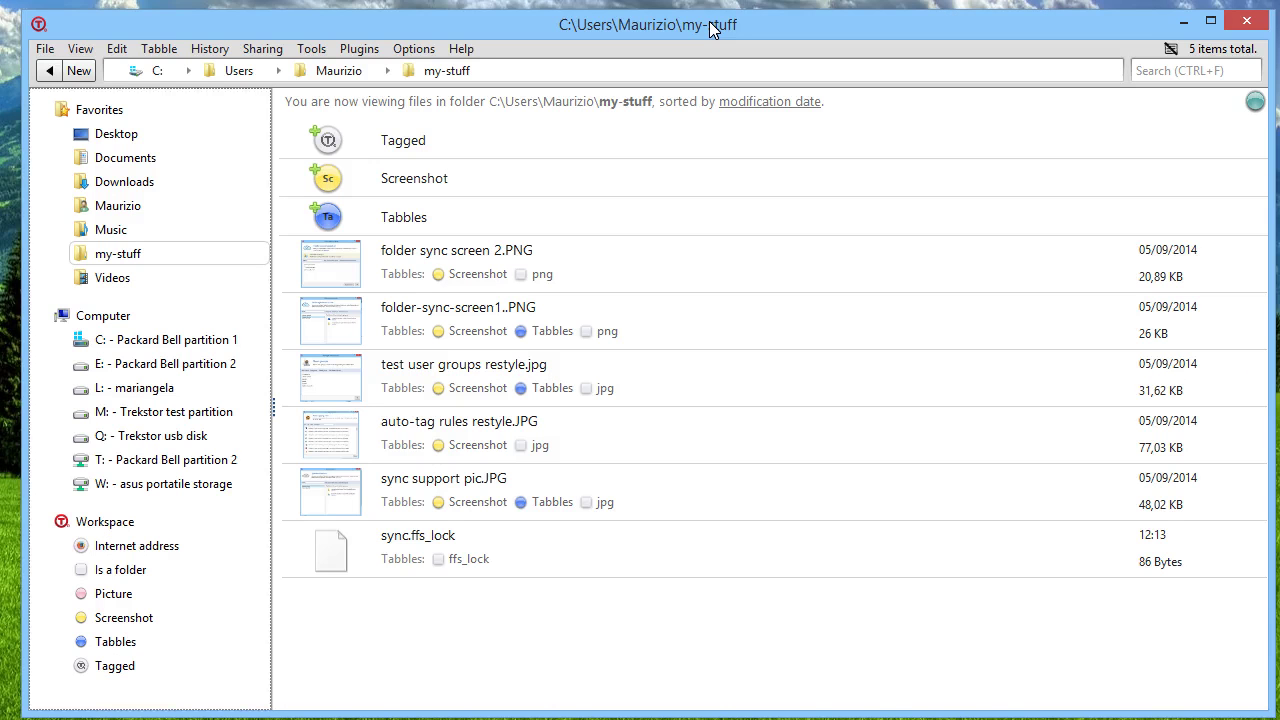
left_click(210, 373)
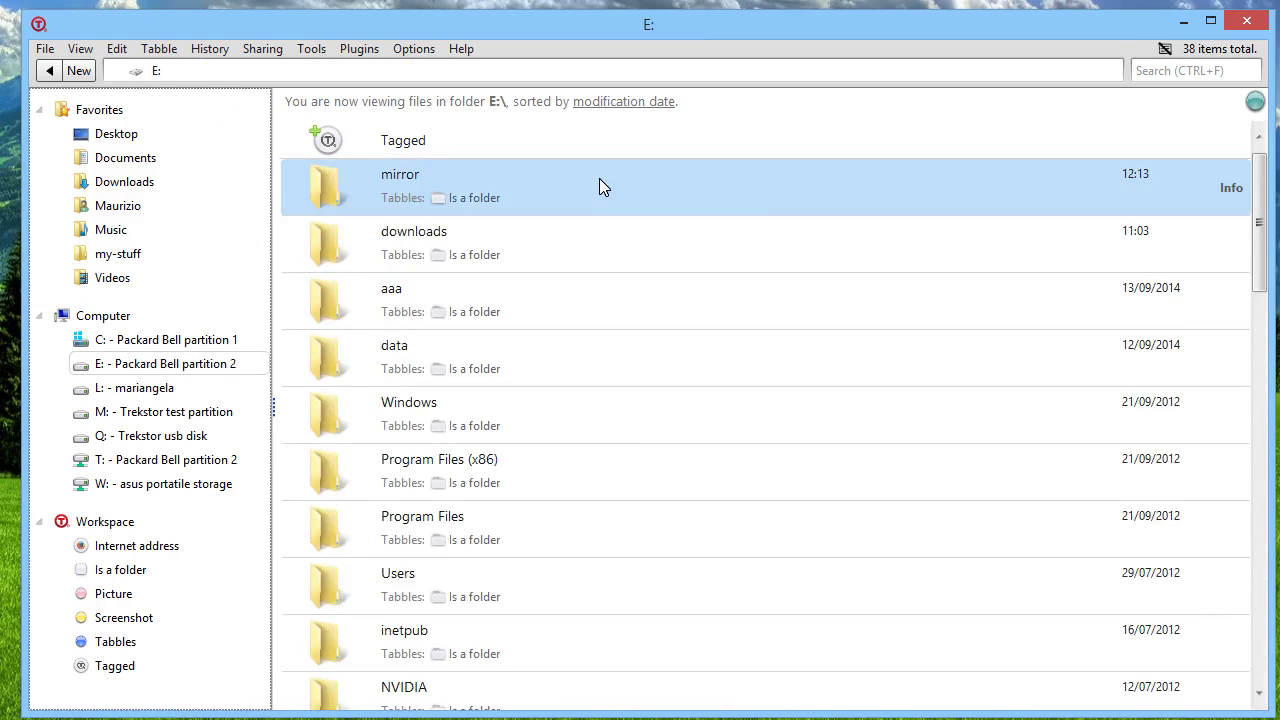
double_click(600, 181)
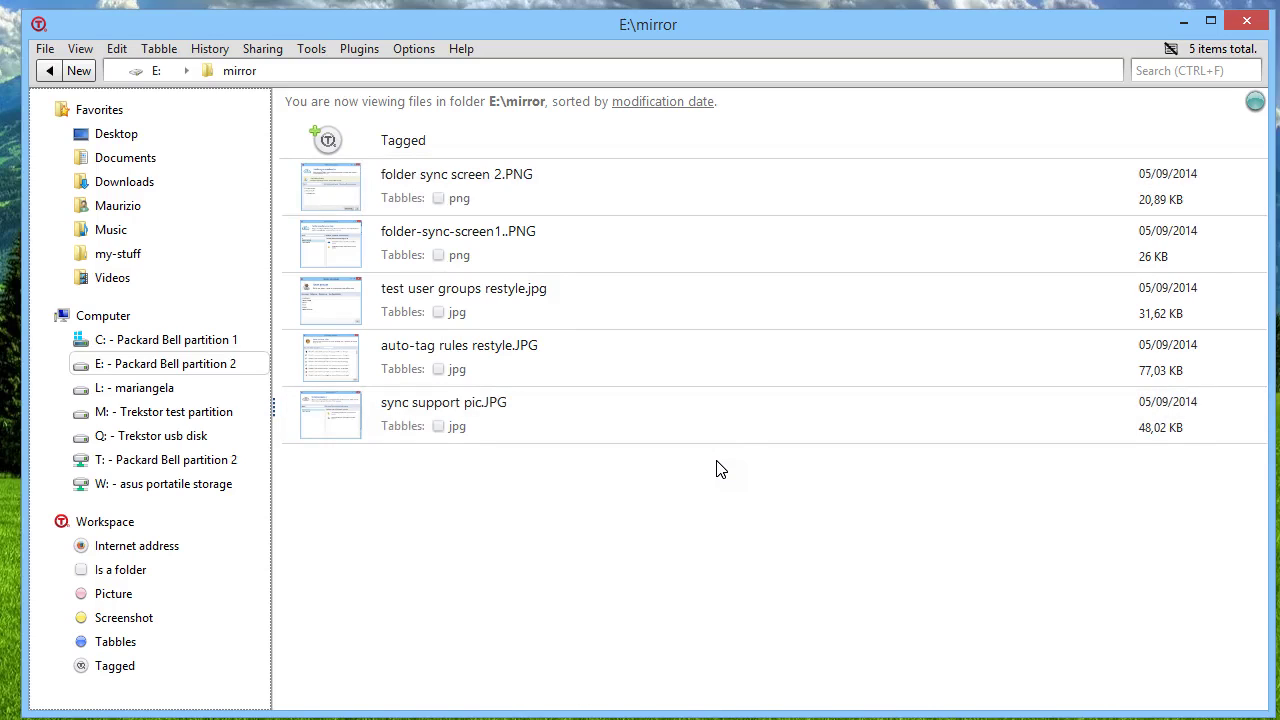
left_click(47, 72)
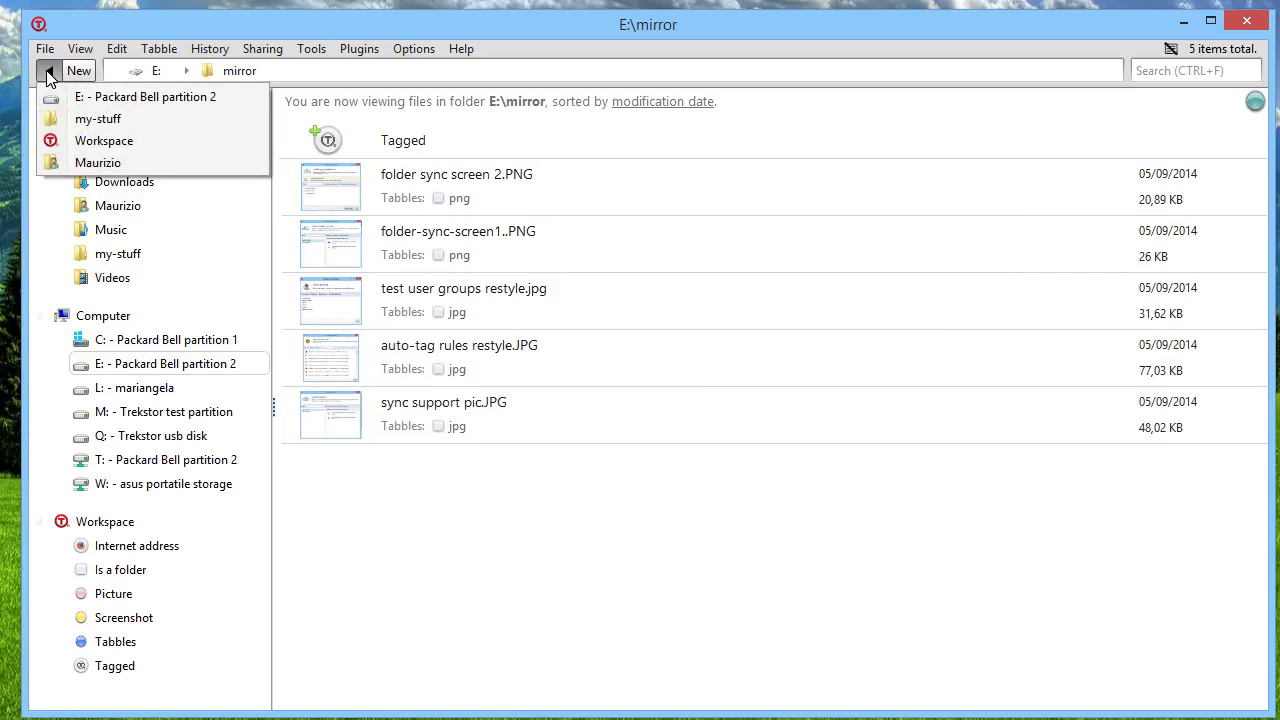
left_click(80, 120)
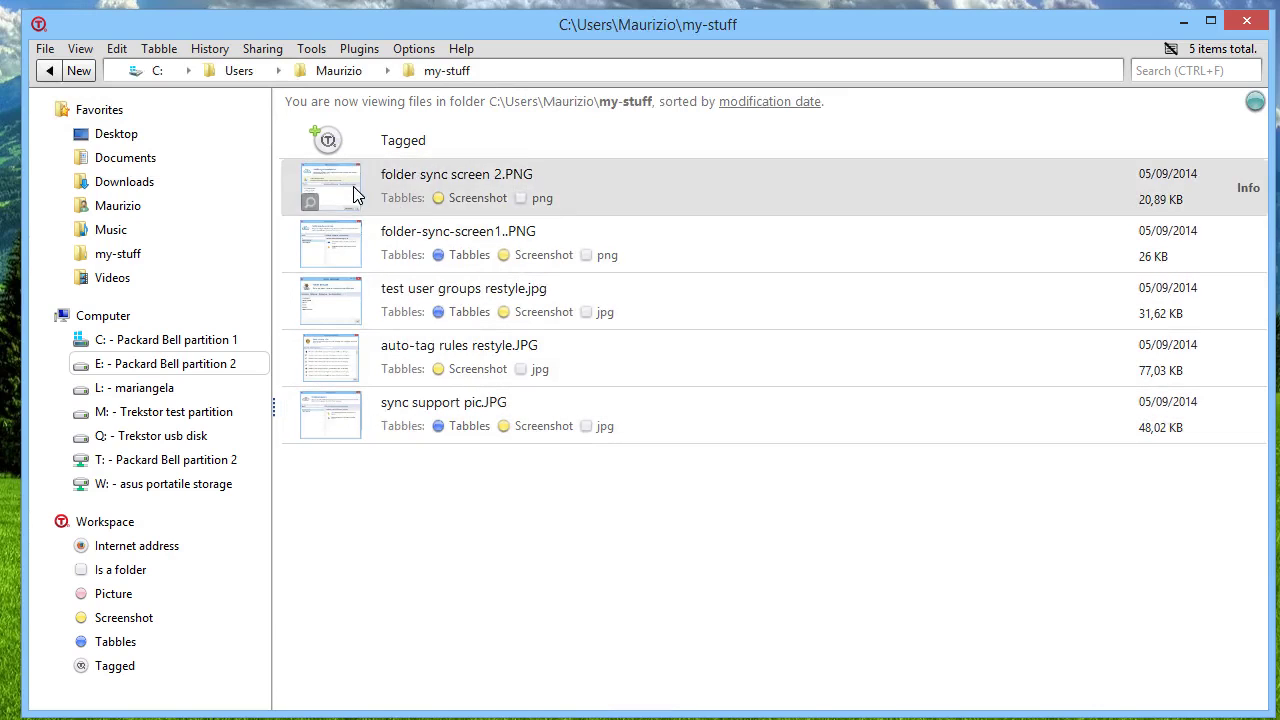
left_click(49, 70)
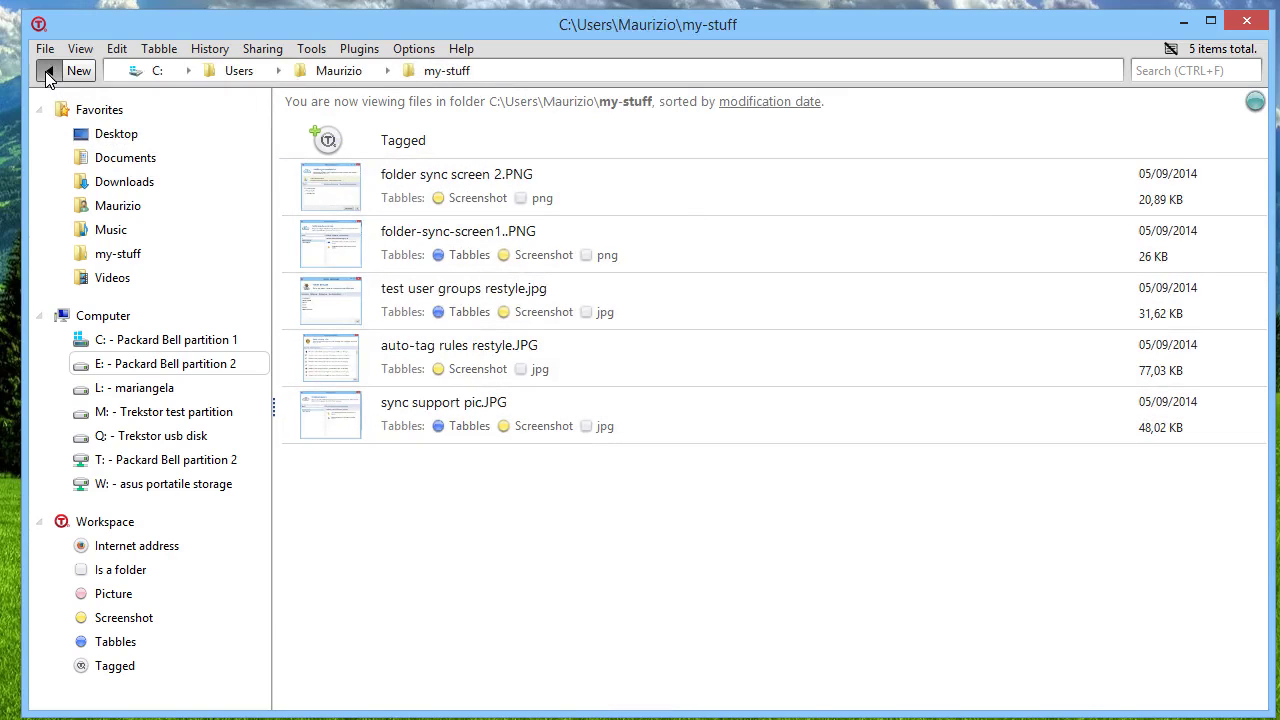
left_click(60, 99)
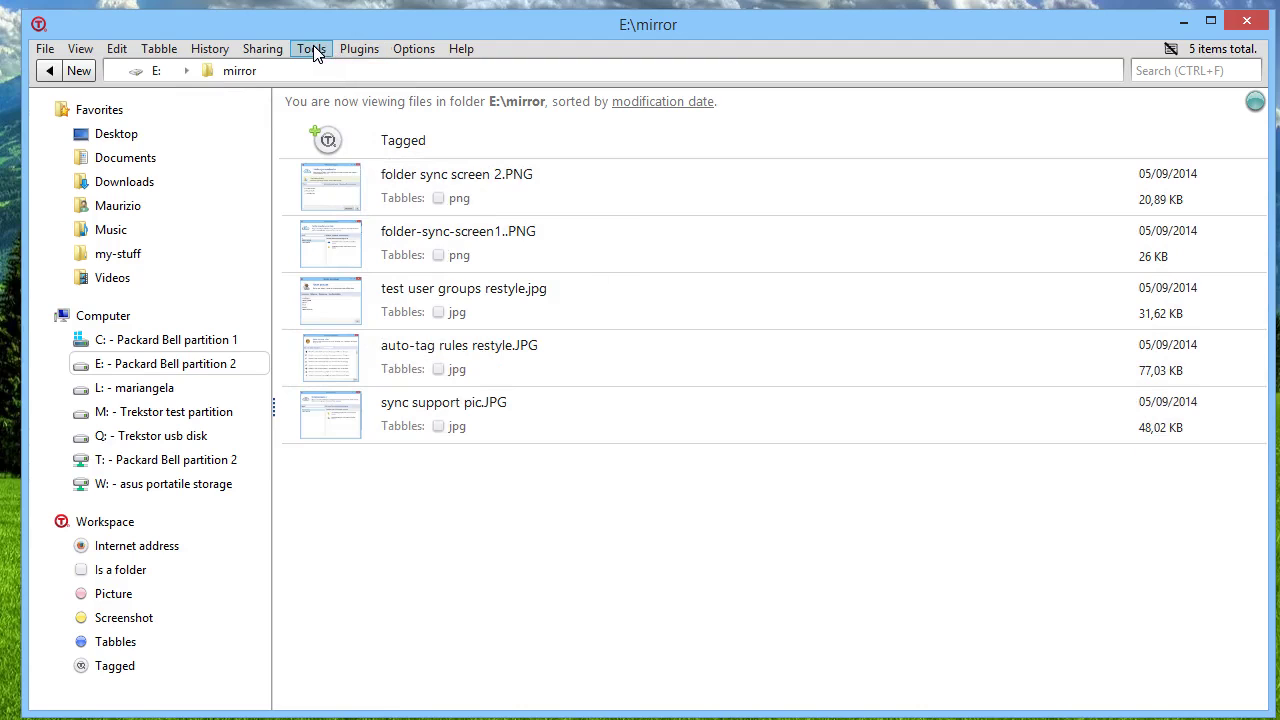
Step: Create a new folder synchronization group named my-sync-group
left_click(276, 50)
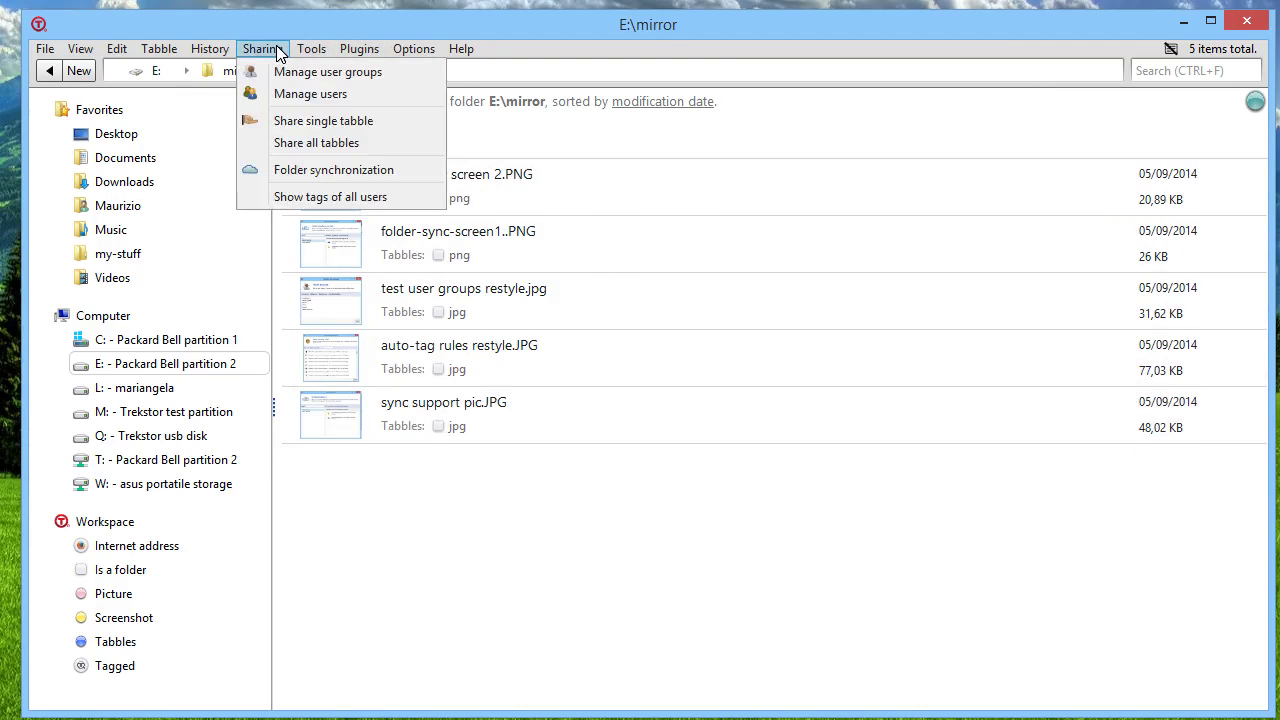
left_click(297, 172)
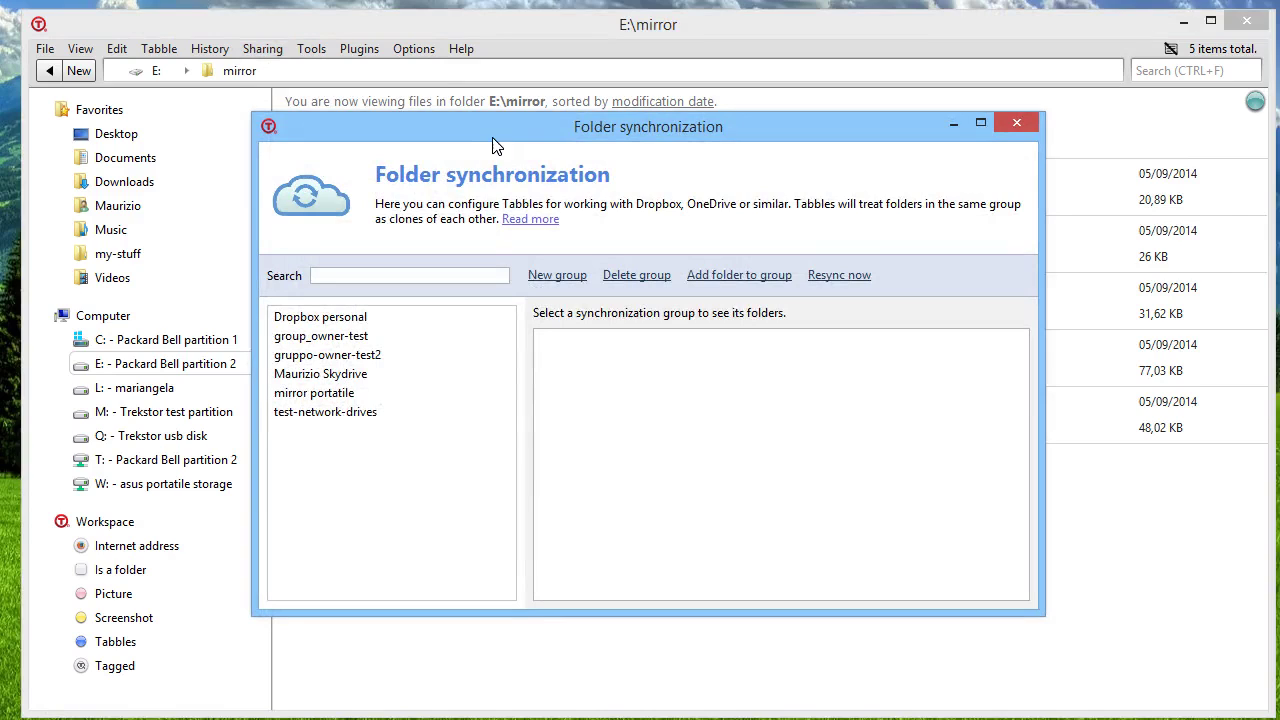
mouse_move(530, 220)
left_click(557, 276)
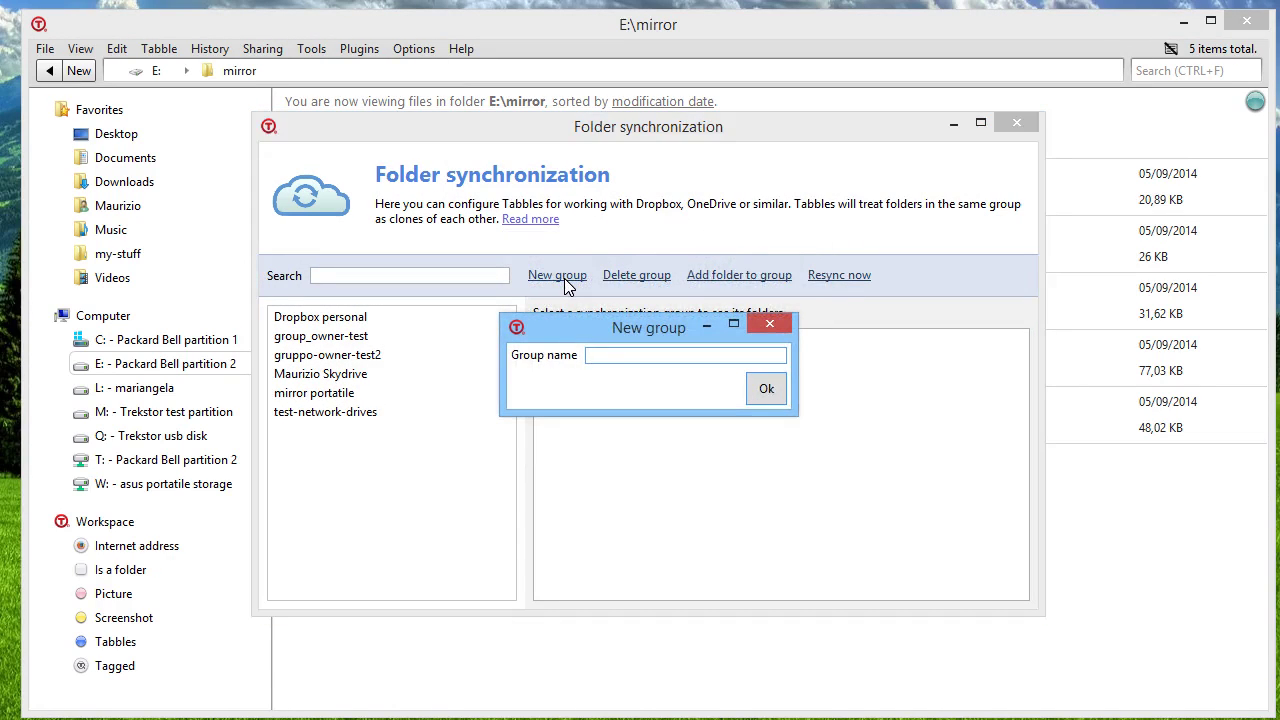
type("my-sync-group")
left_click(760, 390)
Step: Add the mirror folder on the DATA (E:) drive to my-sync-group
left_click(354, 414)
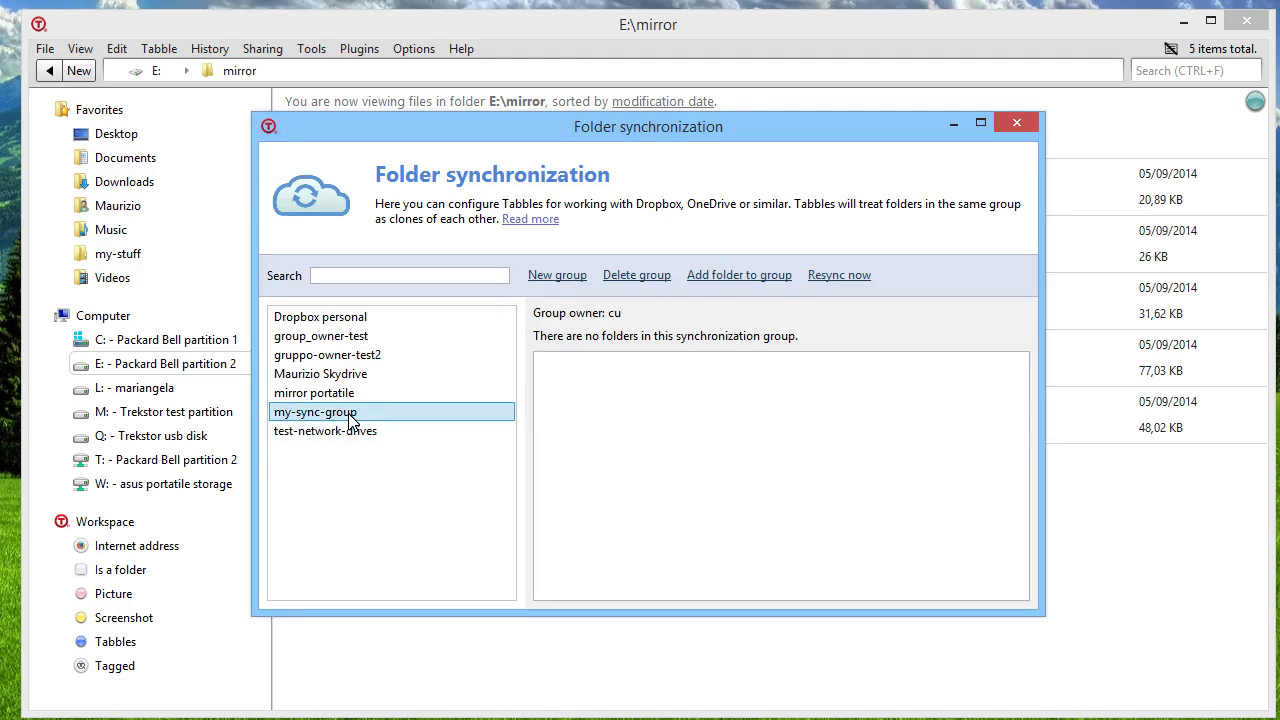
left_click(770, 285)
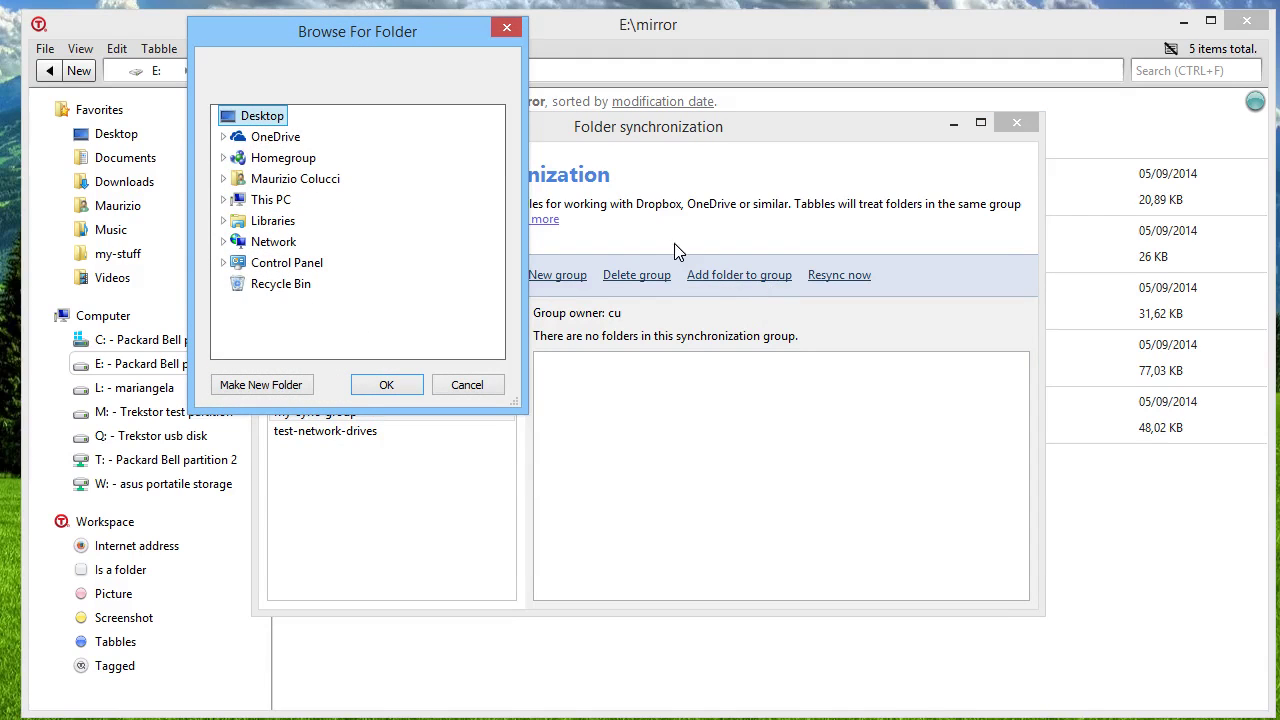
left_click(224, 200)
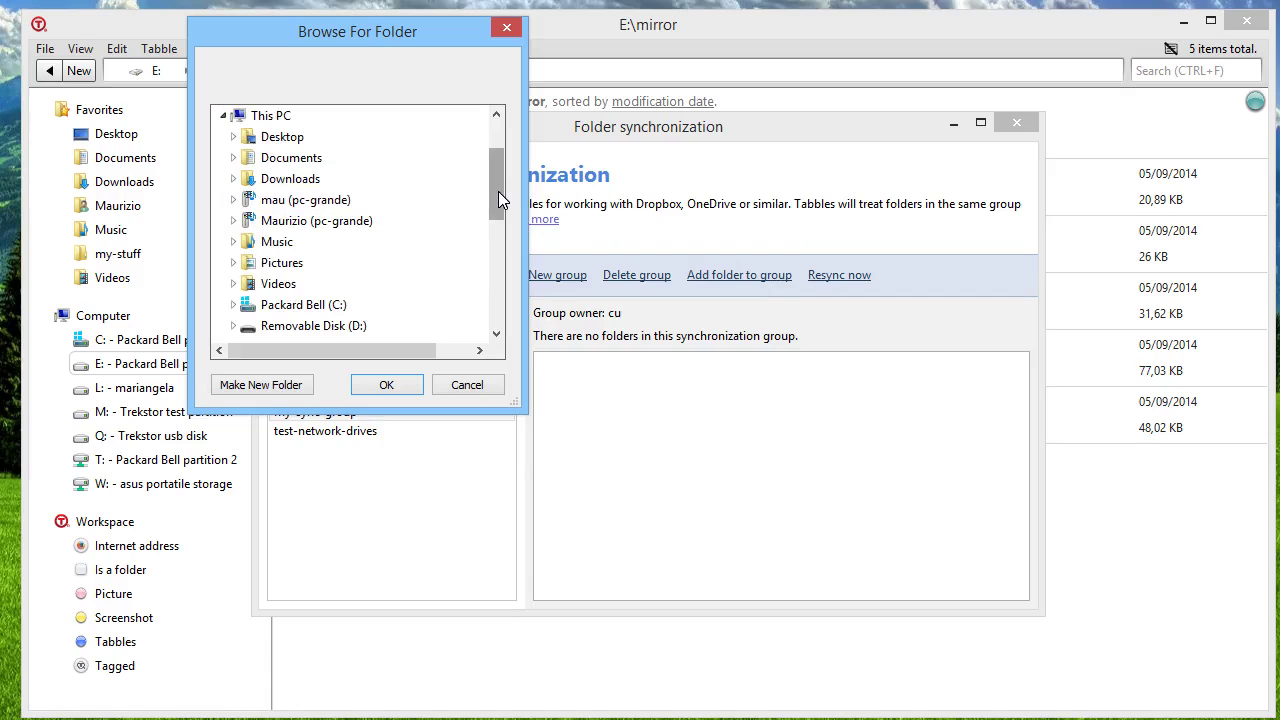
left_click_drag(498, 191, 499, 240)
left_click(236, 178)
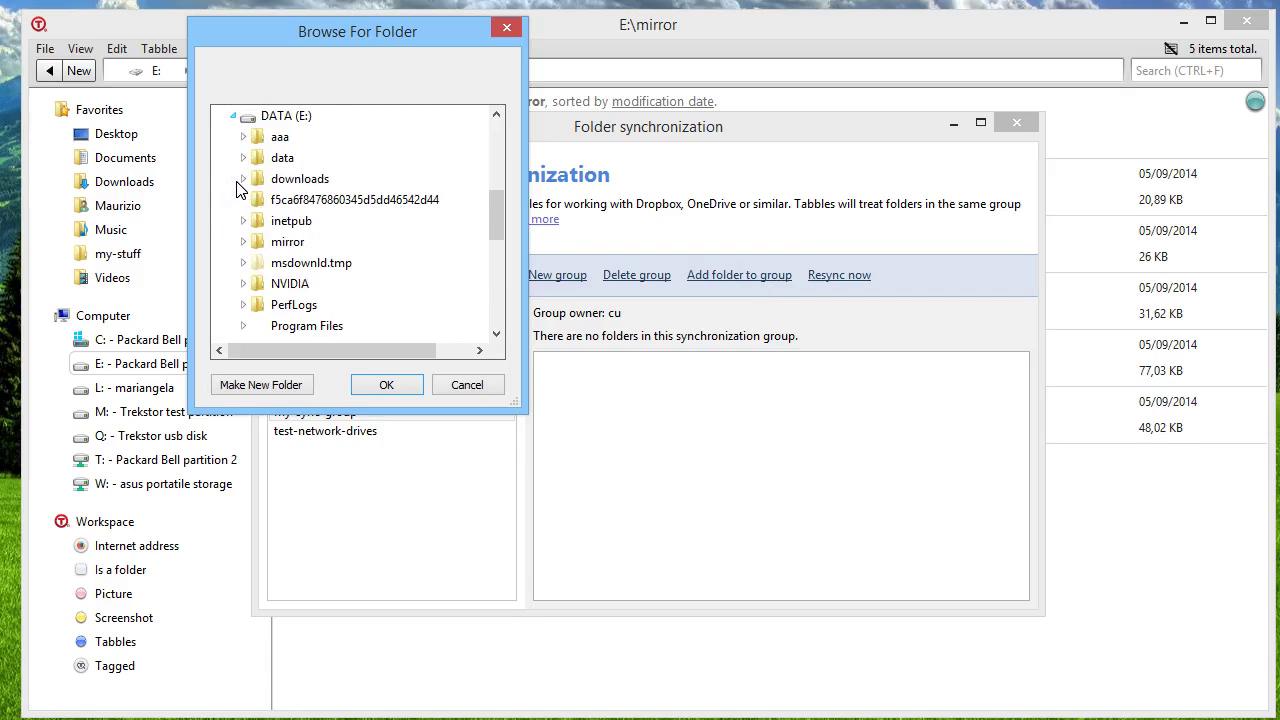
left_click(287, 242)
left_click(386, 384)
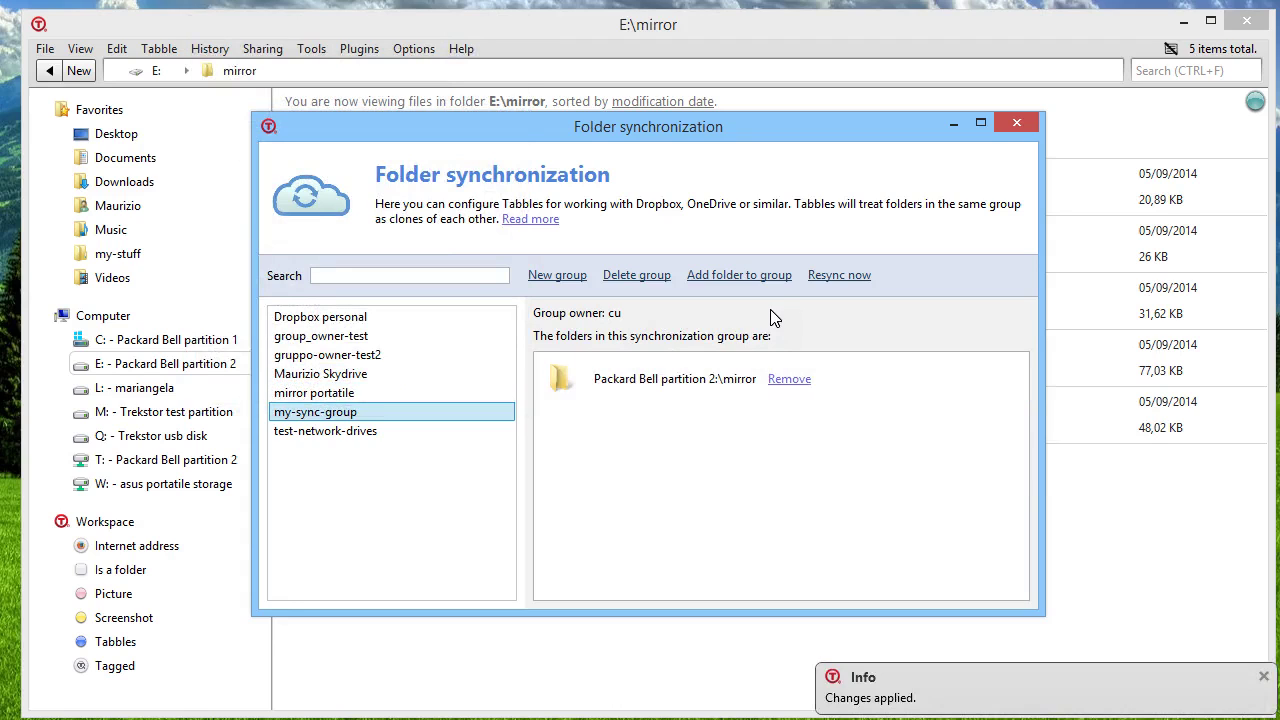
Step: Add the my-stuff folder from the personal user folder to my-sync-group and resync the group
left_click(772, 276)
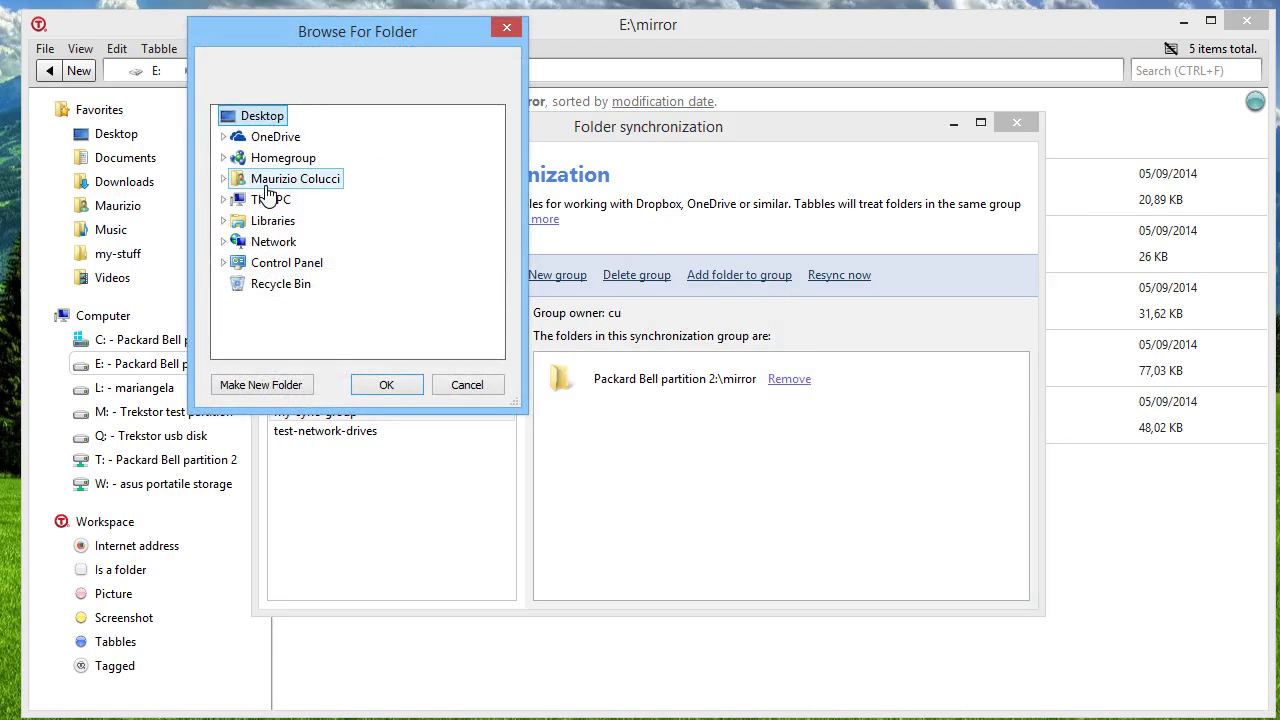
left_click(268, 184)
left_click_drag(490, 182, 497, 256)
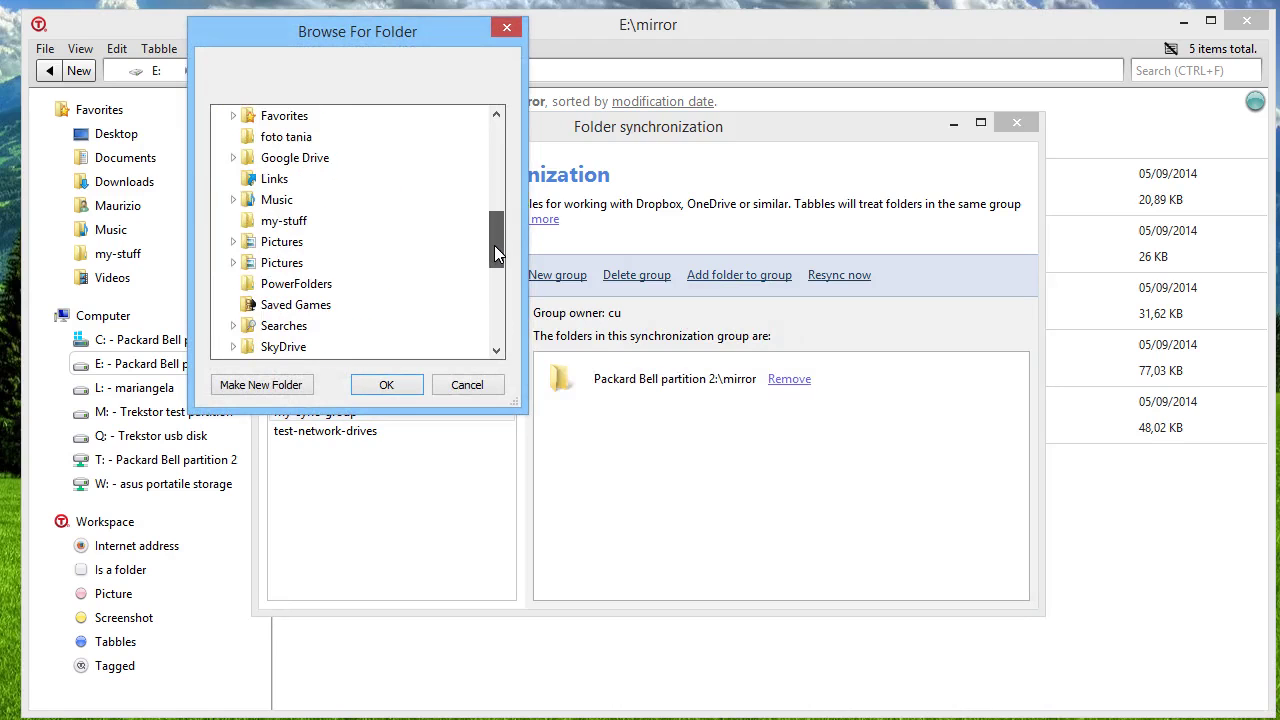
left_click(300, 224)
left_click(386, 384)
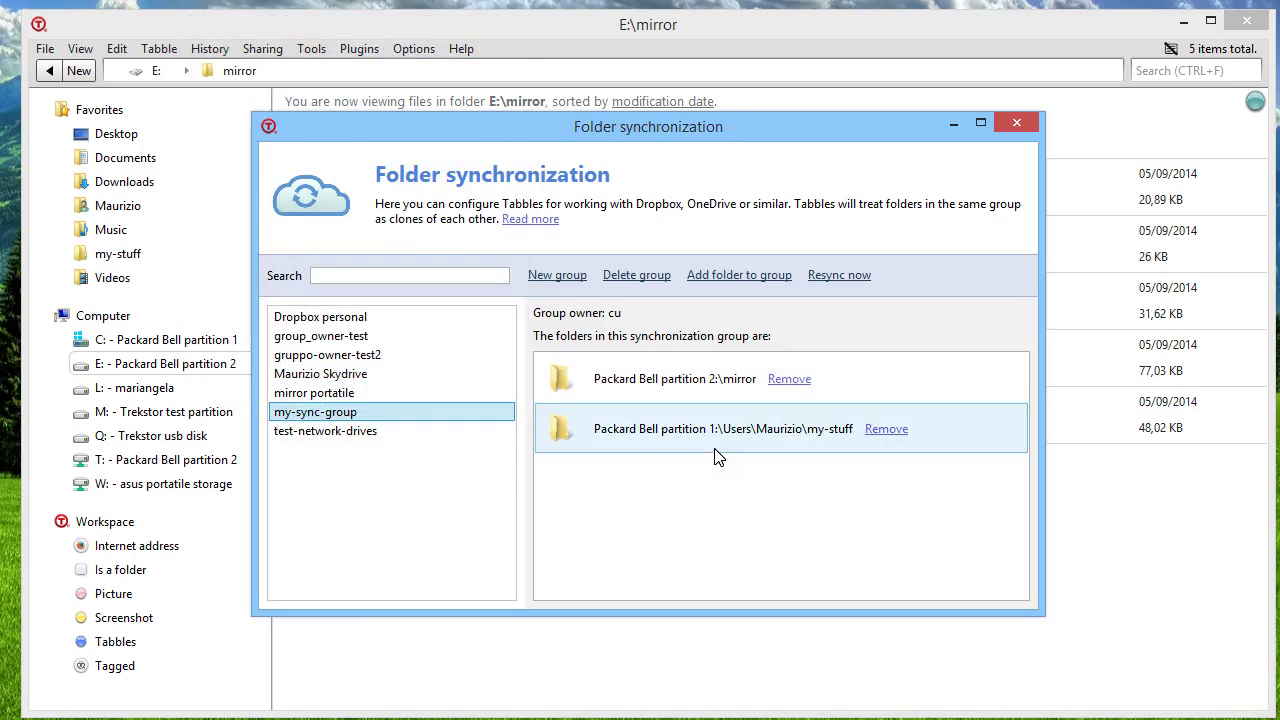
left_click(862, 280)
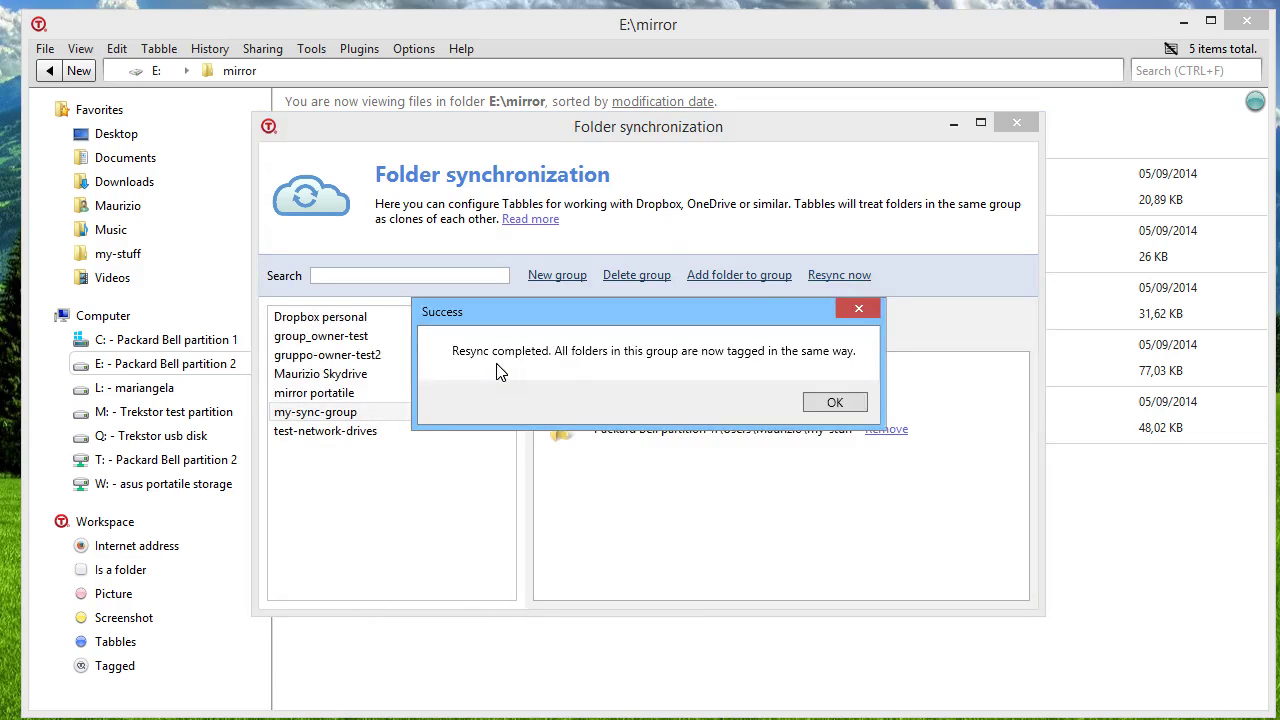
Step: Close the resync confirmation and the folder synchronization settings, and refresh the file view of E:\mirror
left_click(845, 404)
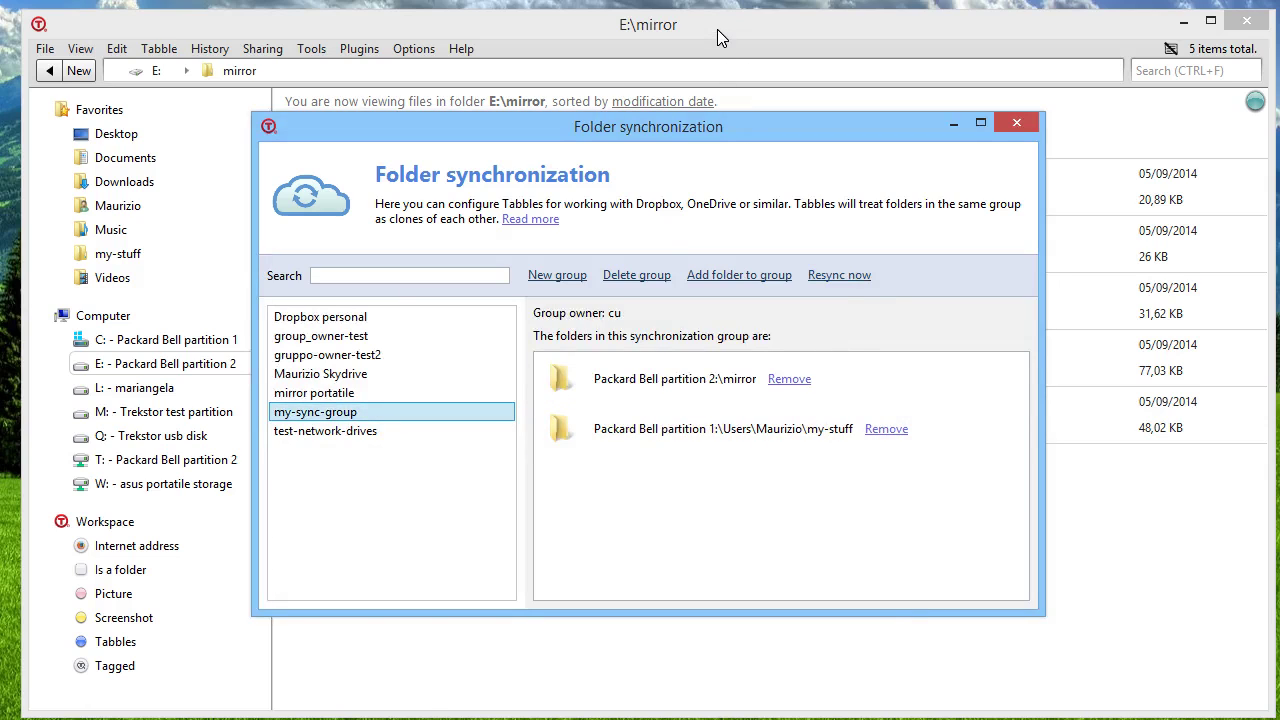
left_click(1017, 122)
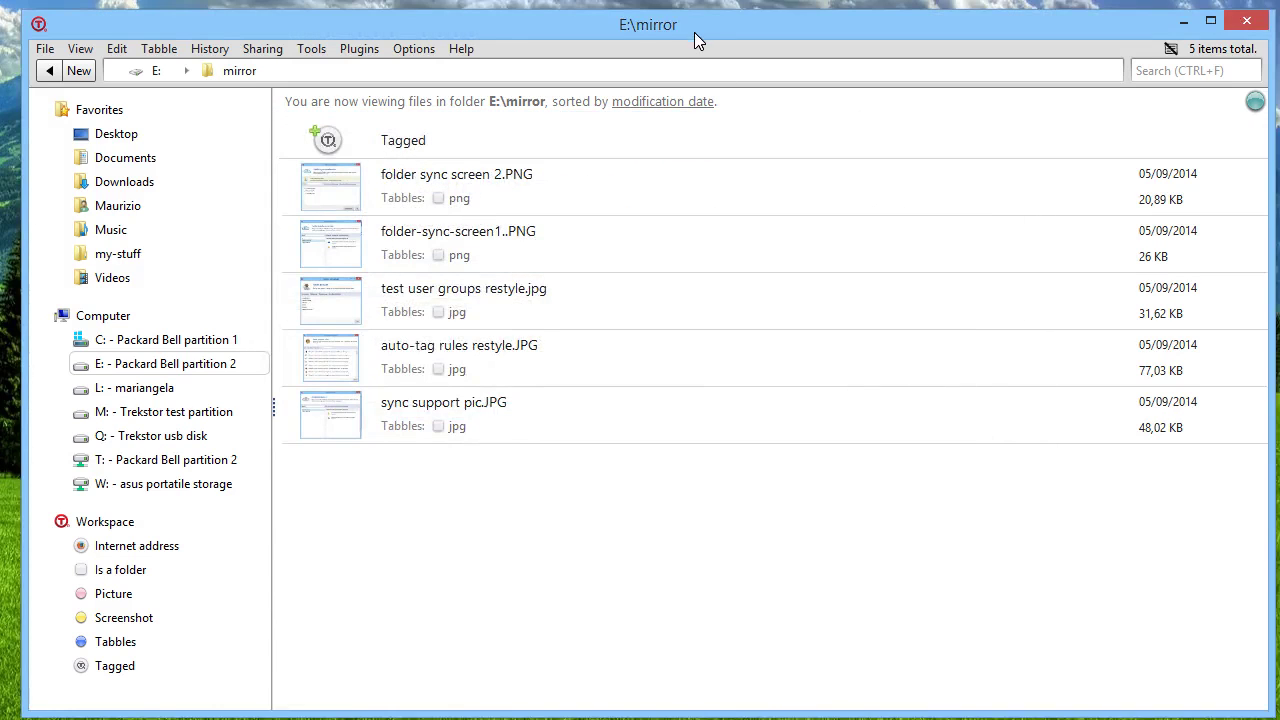
left_click(84, 49)
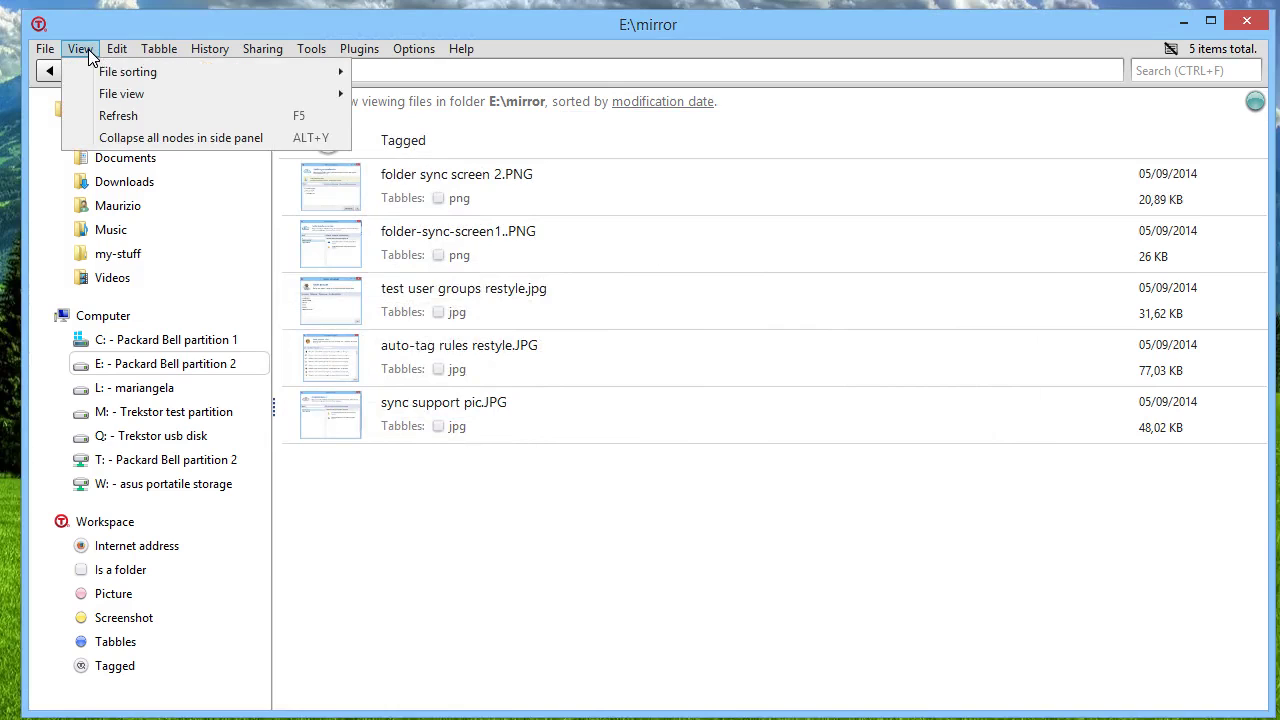
left_click(131, 120)
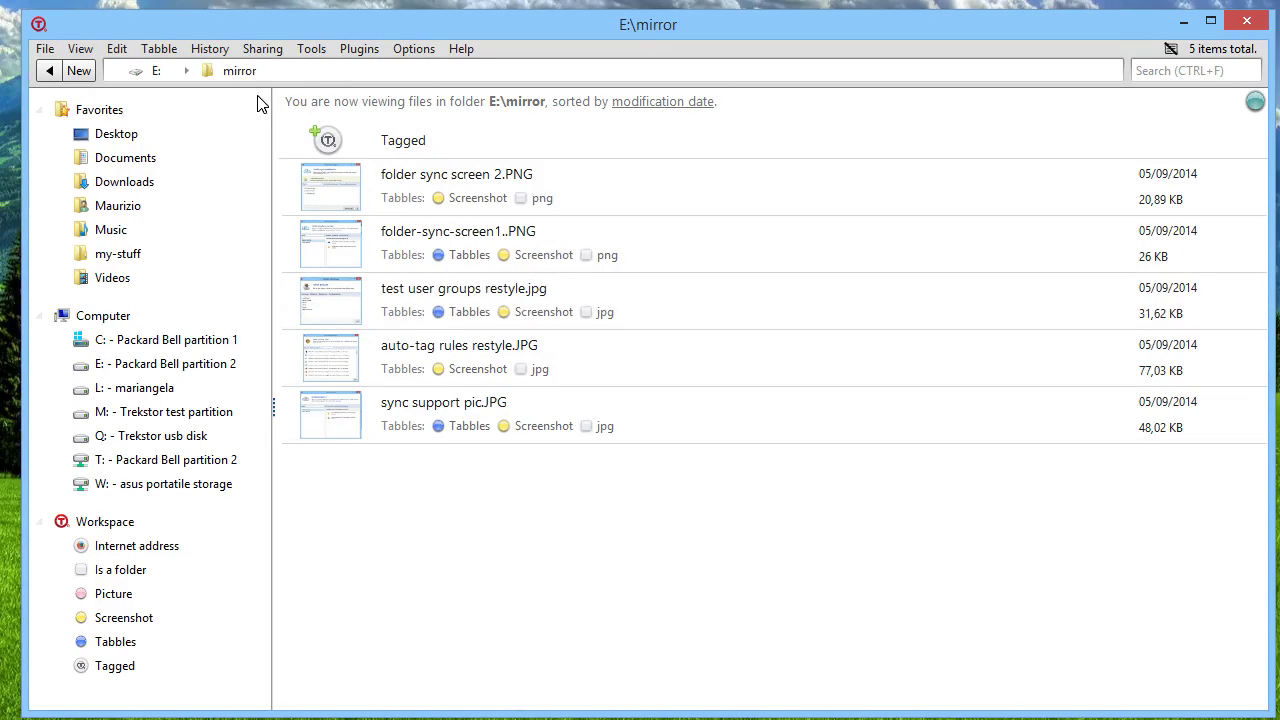
Step: Go to the my-stuff folder, tag folder sync screen 2.PNG with Picture, and return to E:\mirror to check the file's tags
left_click(48, 70)
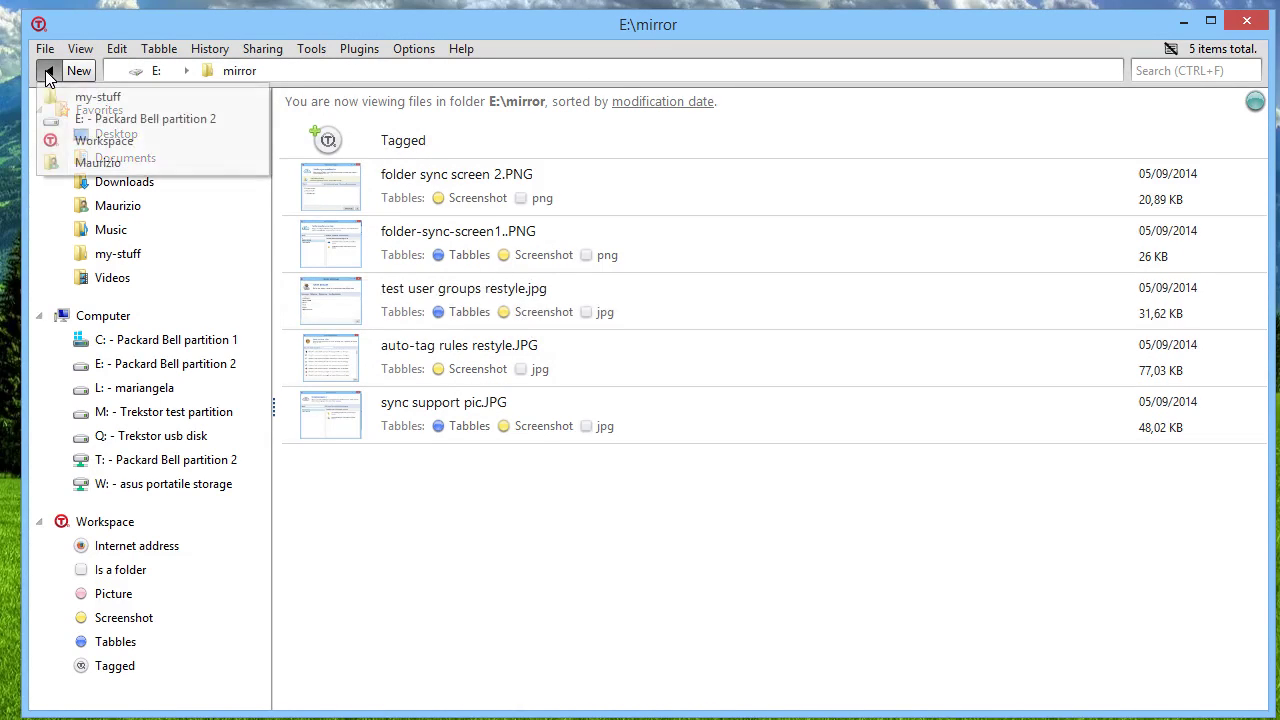
left_click(97, 97)
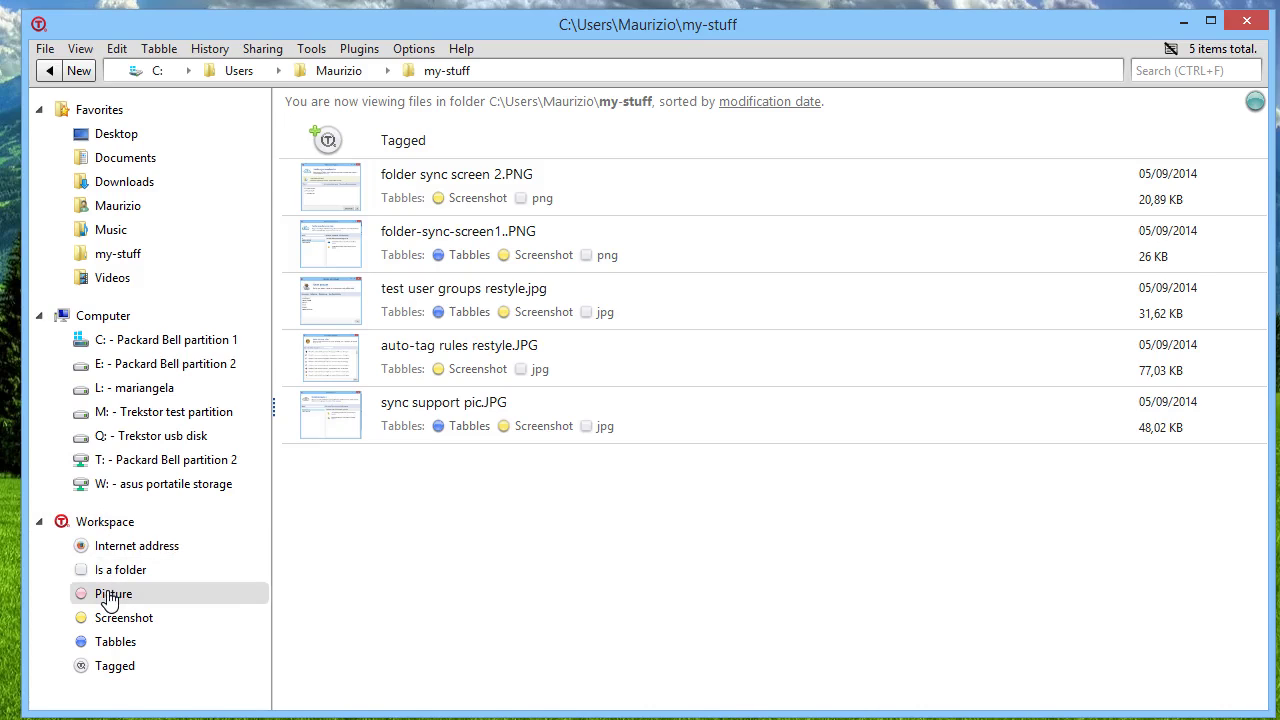
left_click_drag(107, 602, 650, 199)
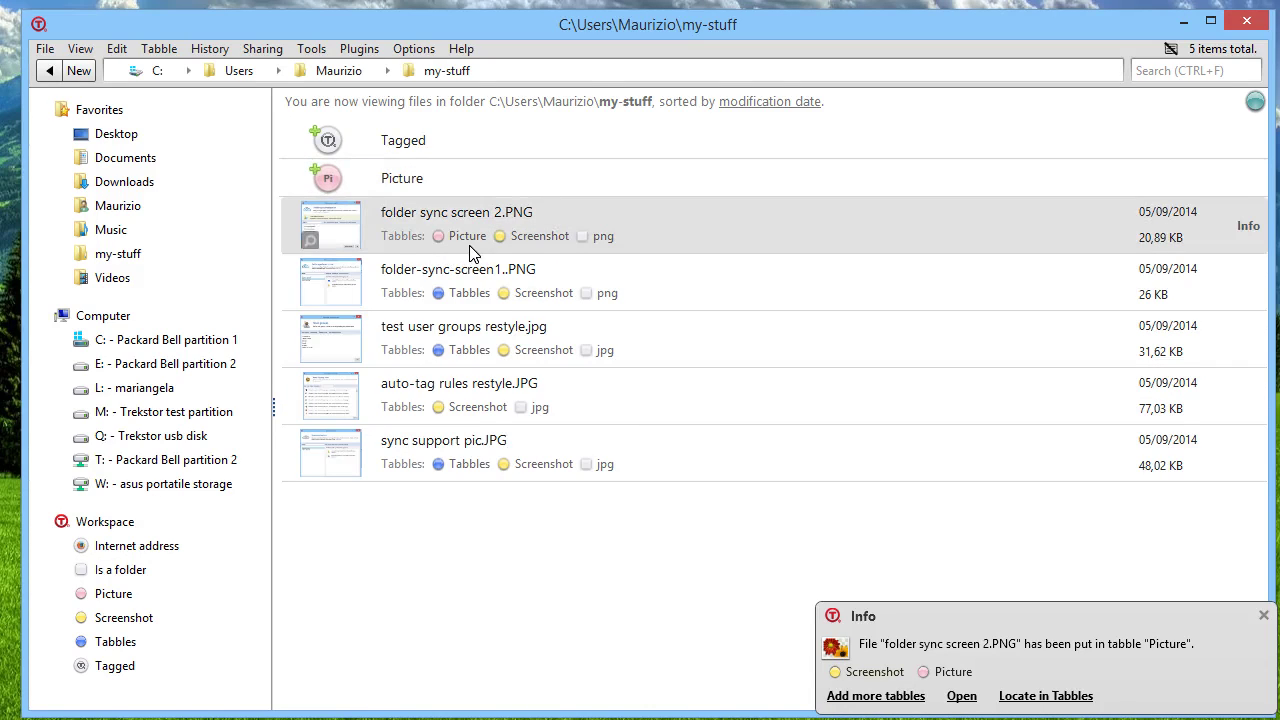
left_click(49, 71)
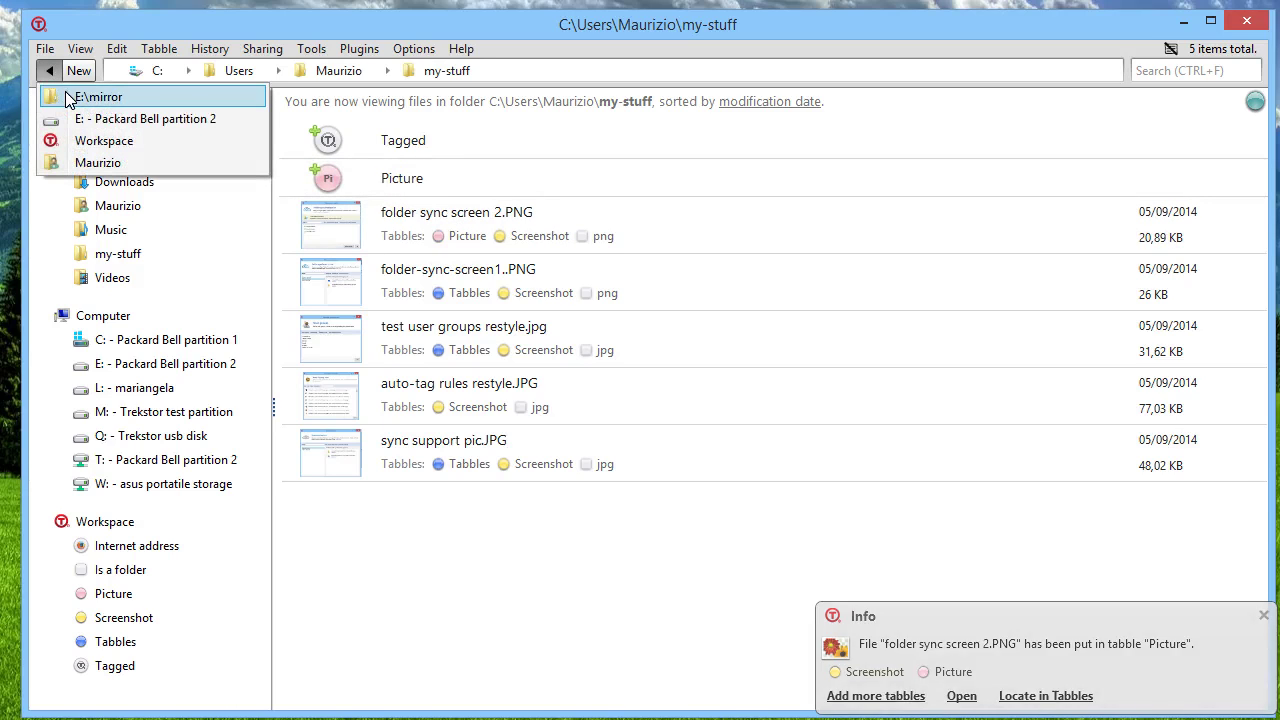
left_click(52, 94)
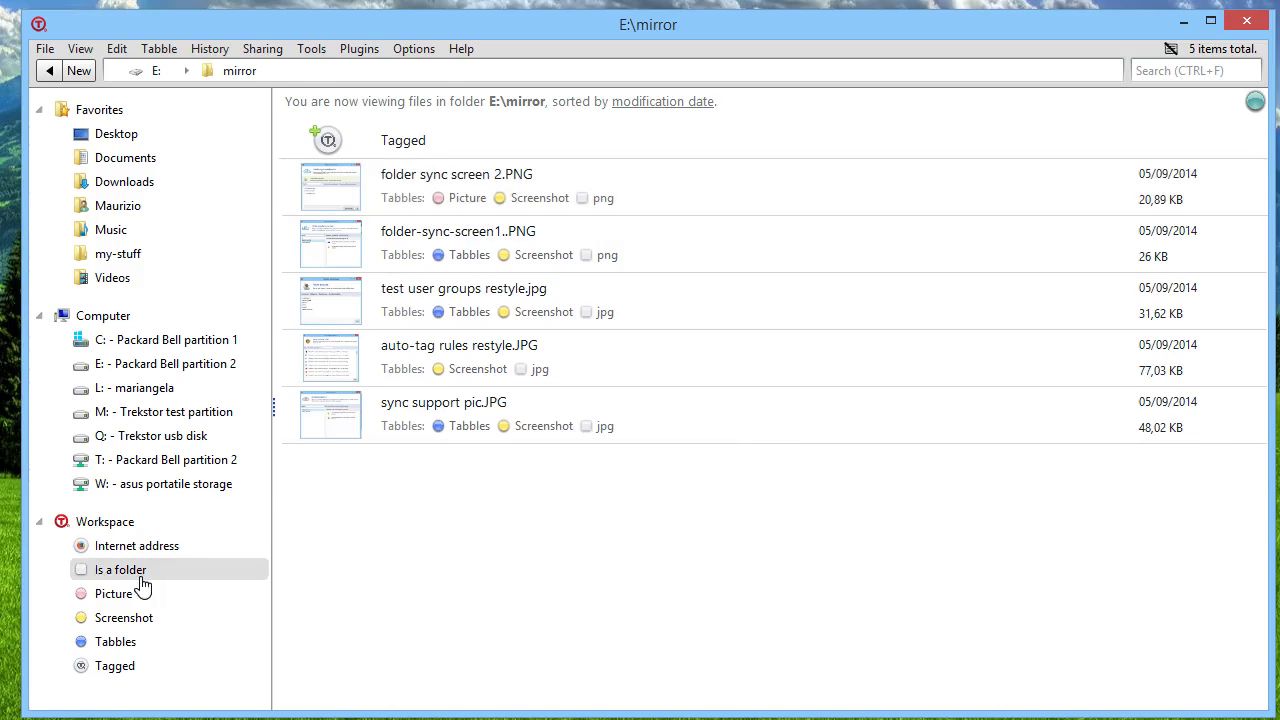
Step: Tag all the files in E:\mirror with Picture and go back to my-stuff to check their tags
left_click_drag(541, 514, 123, 603)
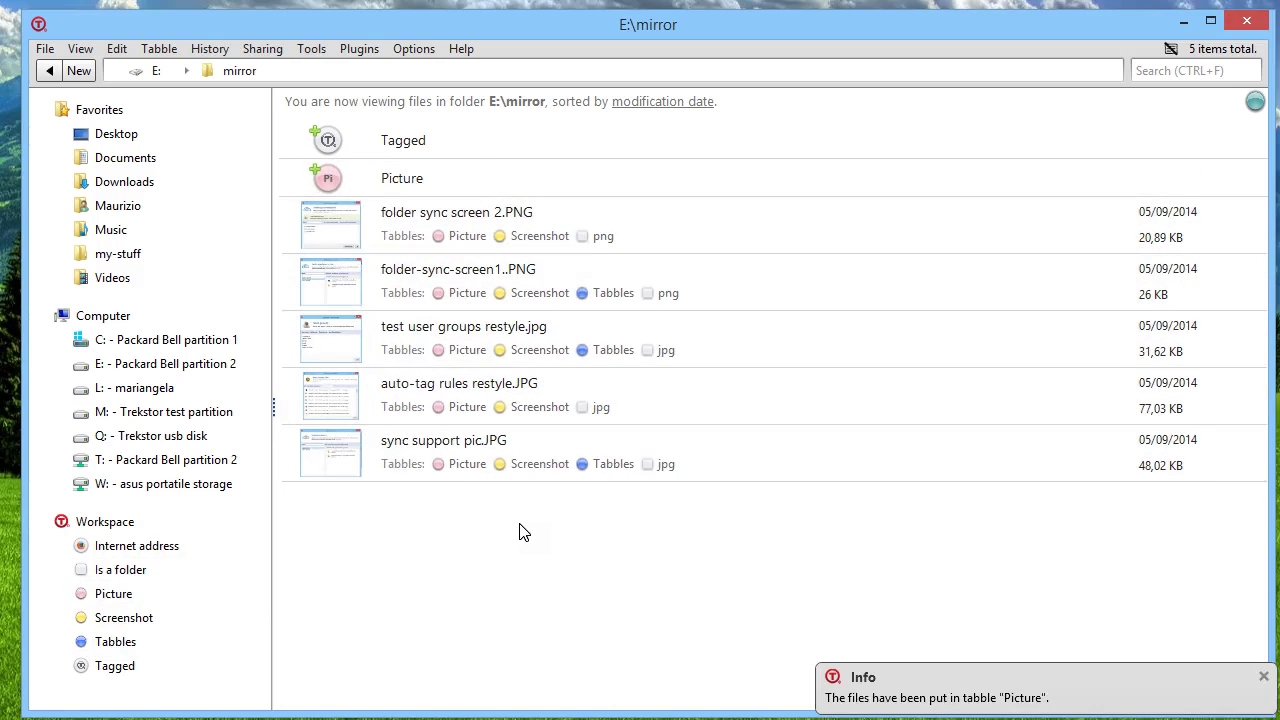
left_click(49, 74)
left_click(57, 94)
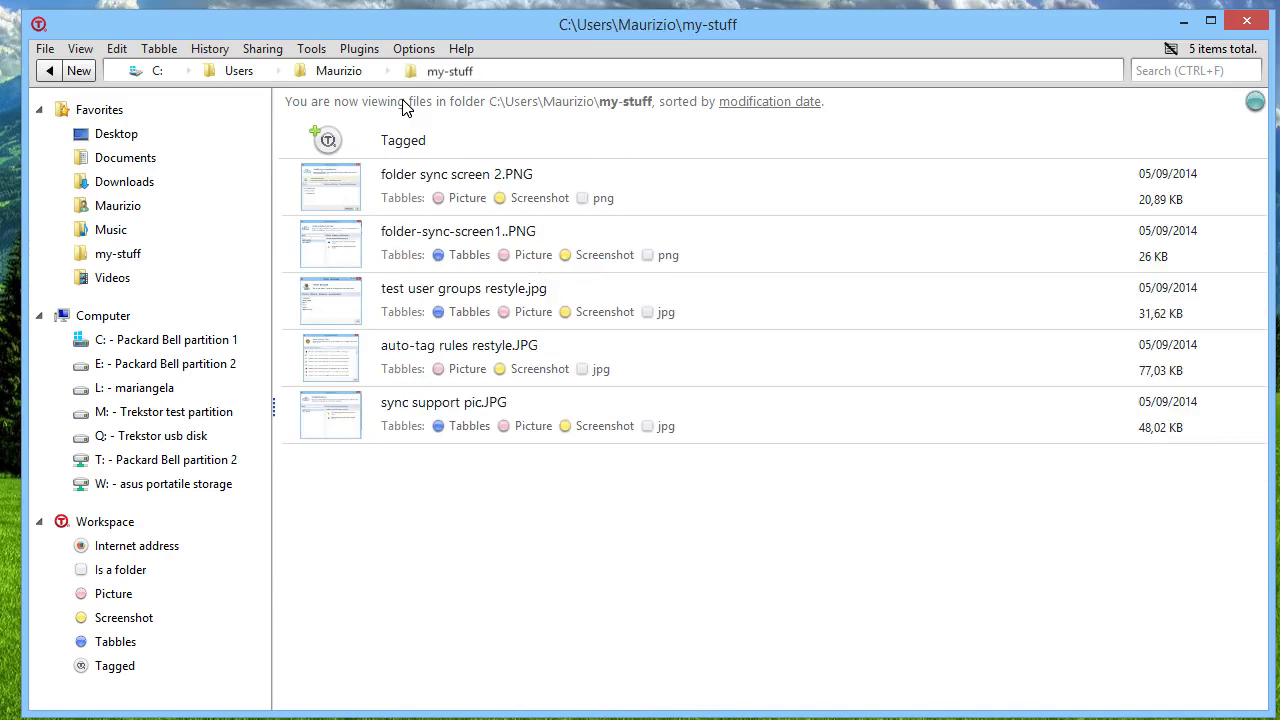